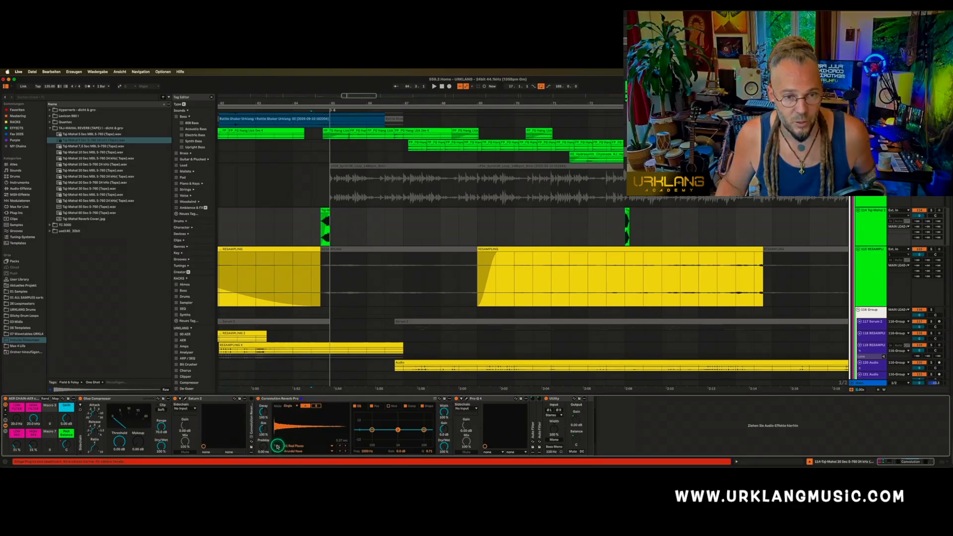
Browse the impulse response categories in Convolution Reverb Pro and the Taj-Mahal impulse files in the Impulse Responses folder
click(286, 446)
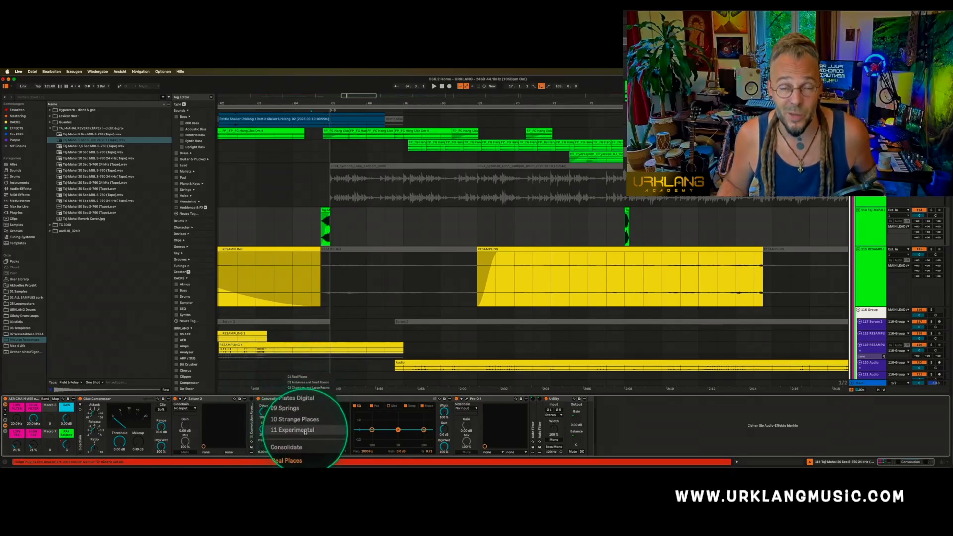
click(276, 452)
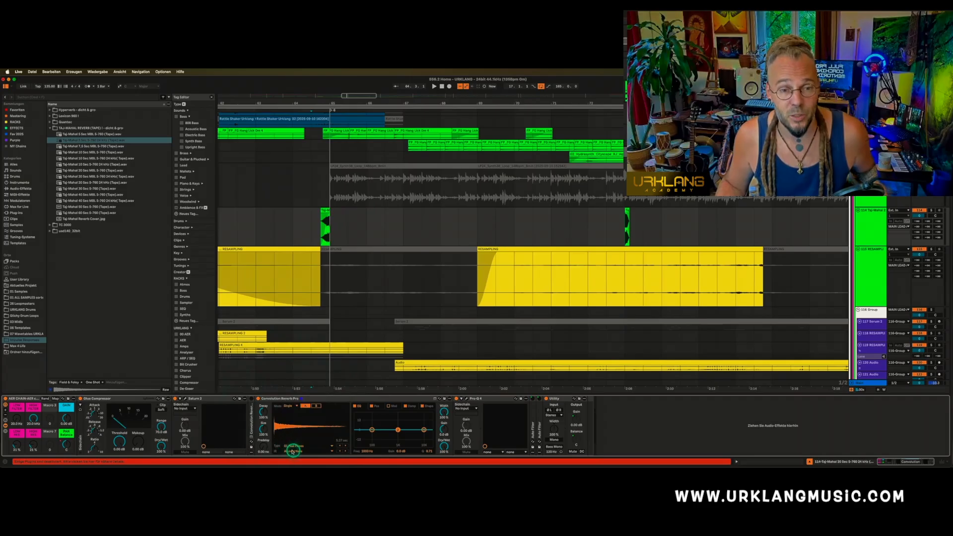
click(290, 452)
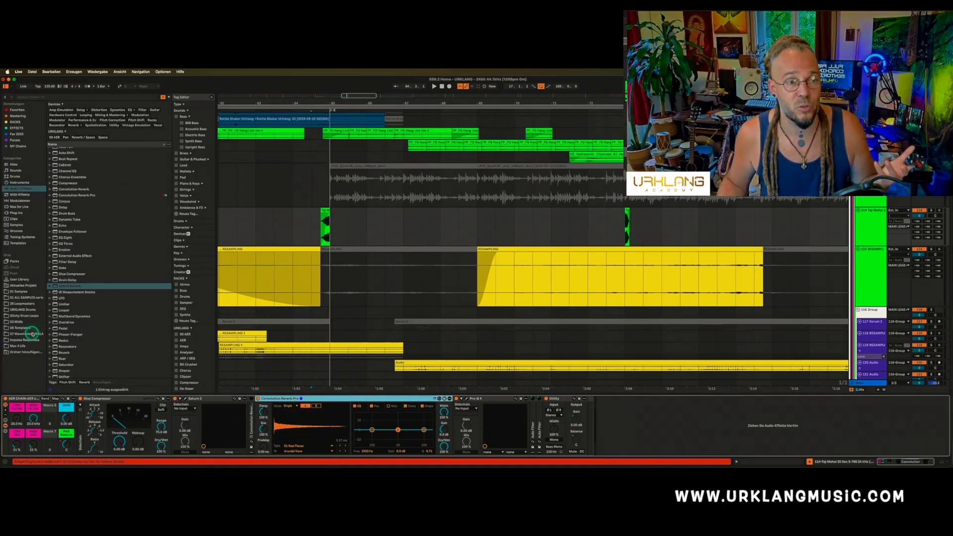
click(22, 340)
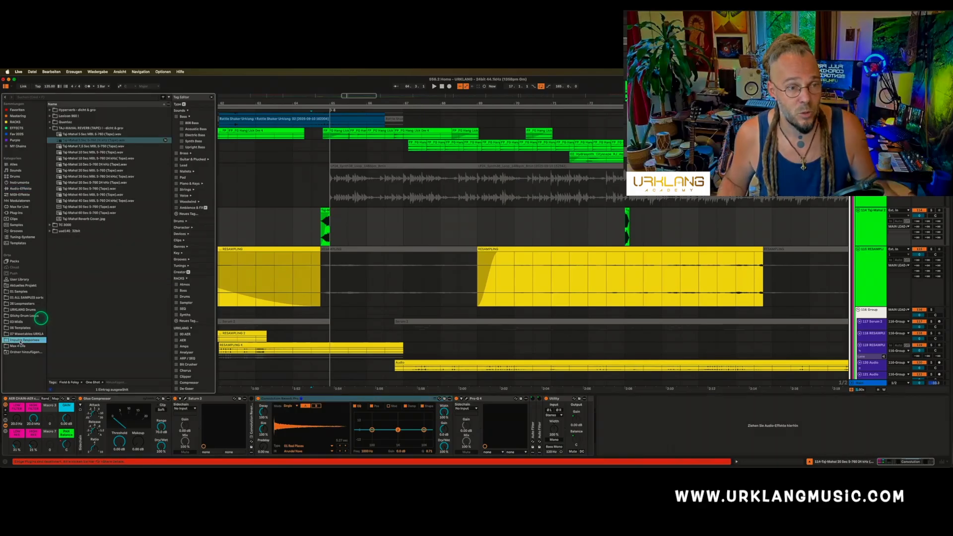
click(70, 141)
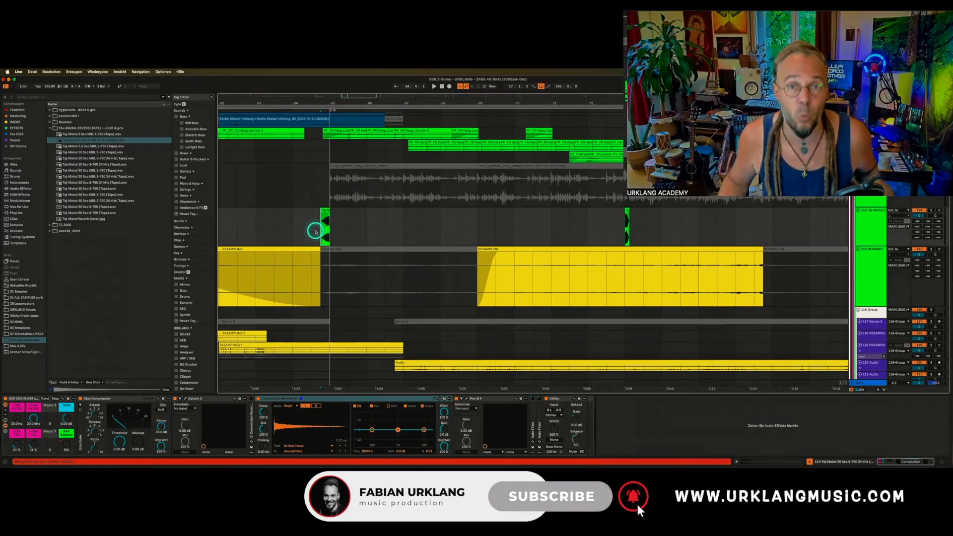
Solo the Taj-Mahal track and play its first short clip
scroll(315, 231, up, 2)
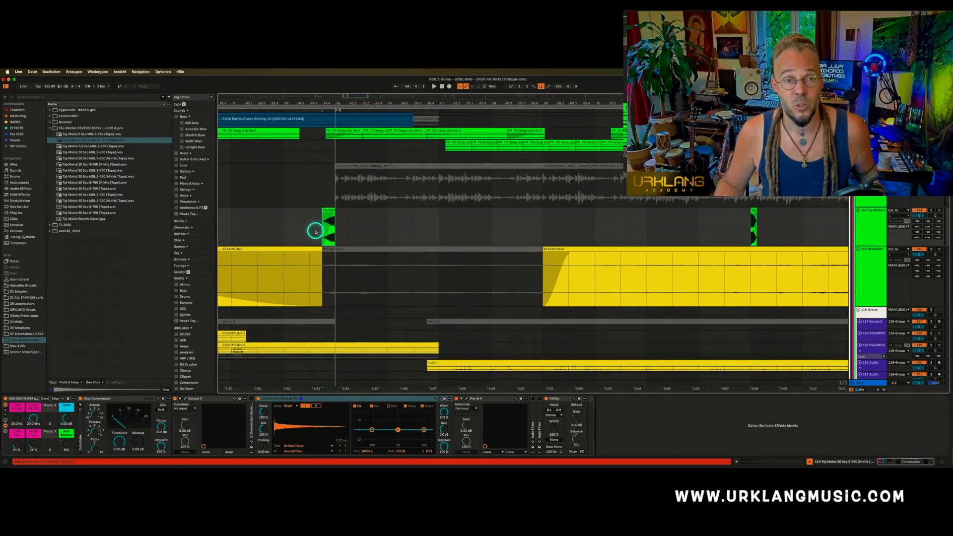
scroll(314, 232, up, 3)
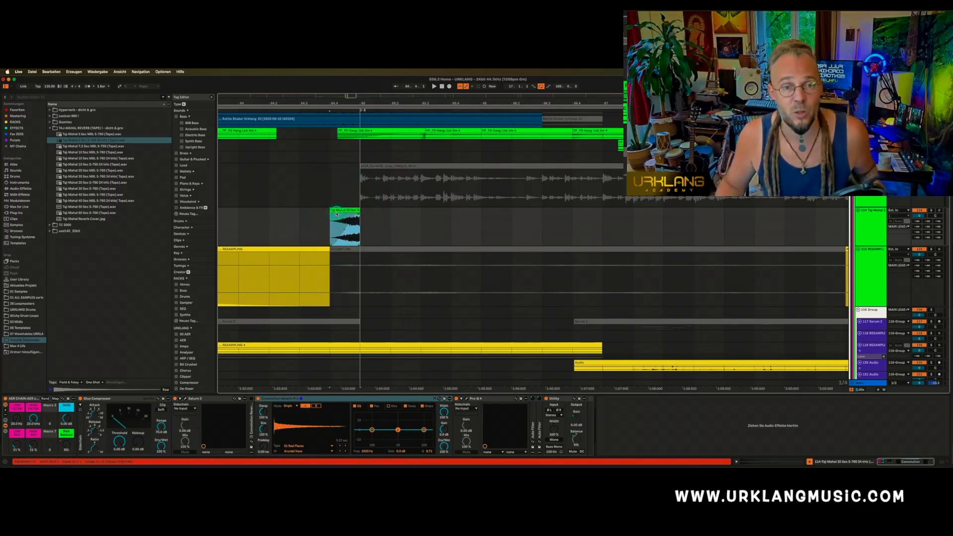
scroll(337, 214, right, 3)
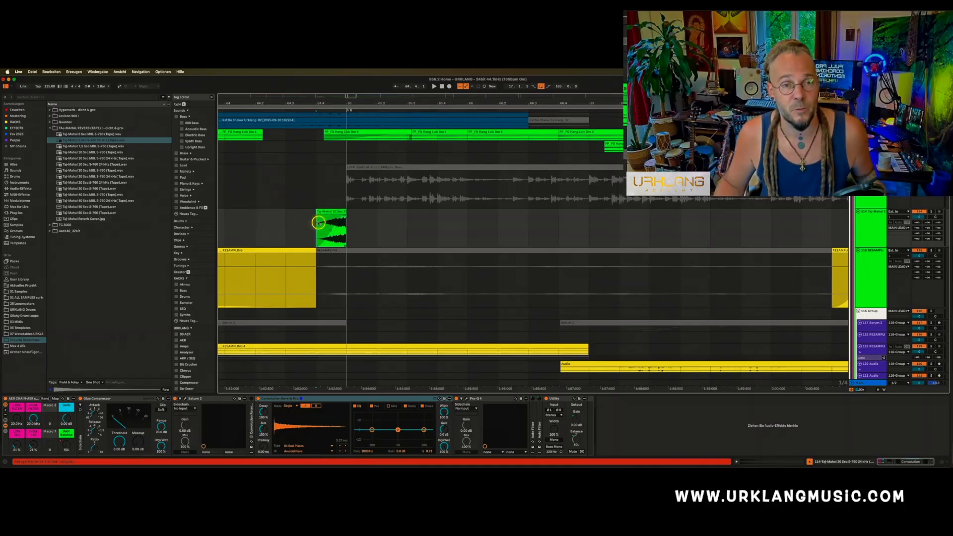
scroll(319, 220, right, 3)
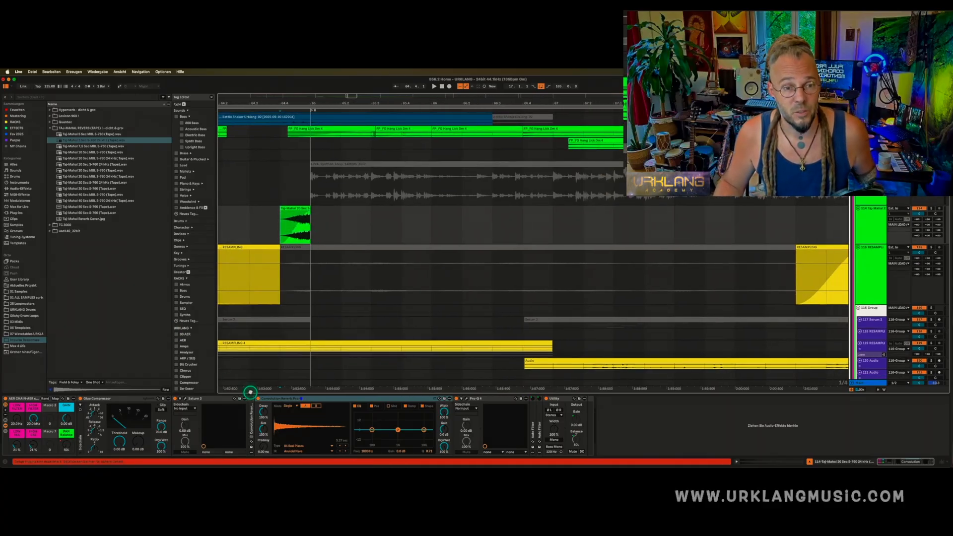
key(s)
key(space)
key(space)
Check the Taj-Mahal track's automation and play the short clip dry, with Convolution Reverb Pro bypassed
click(66, 445)
key(a)
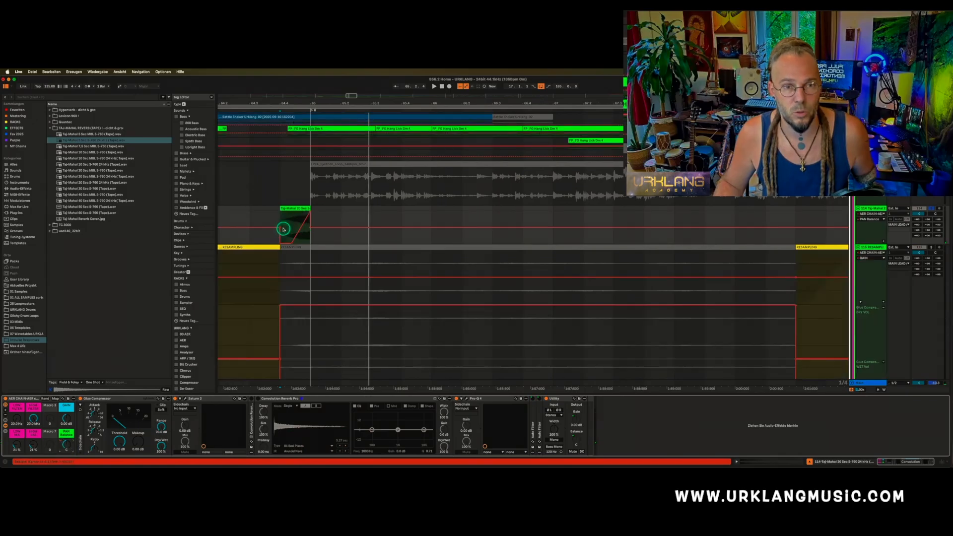
key(a)
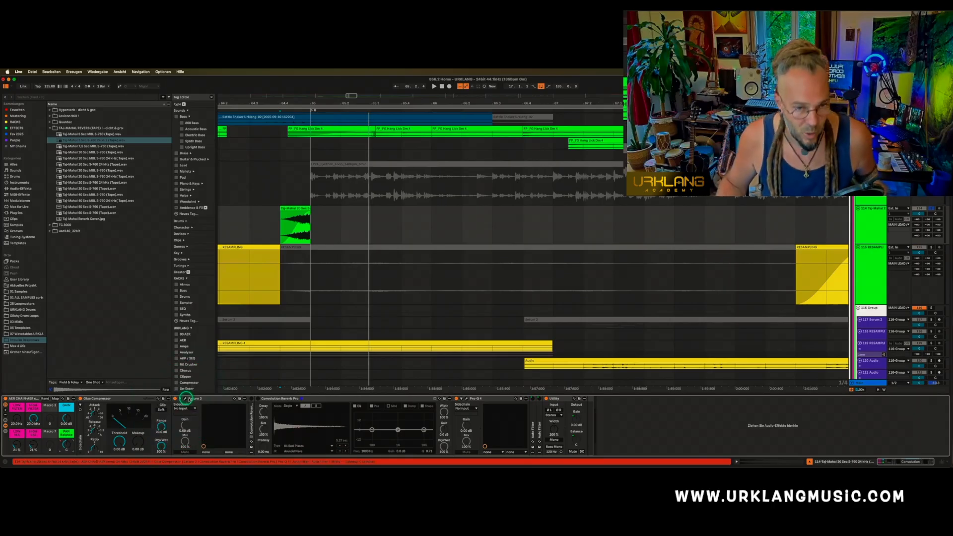
scroll(286, 280, up, 2)
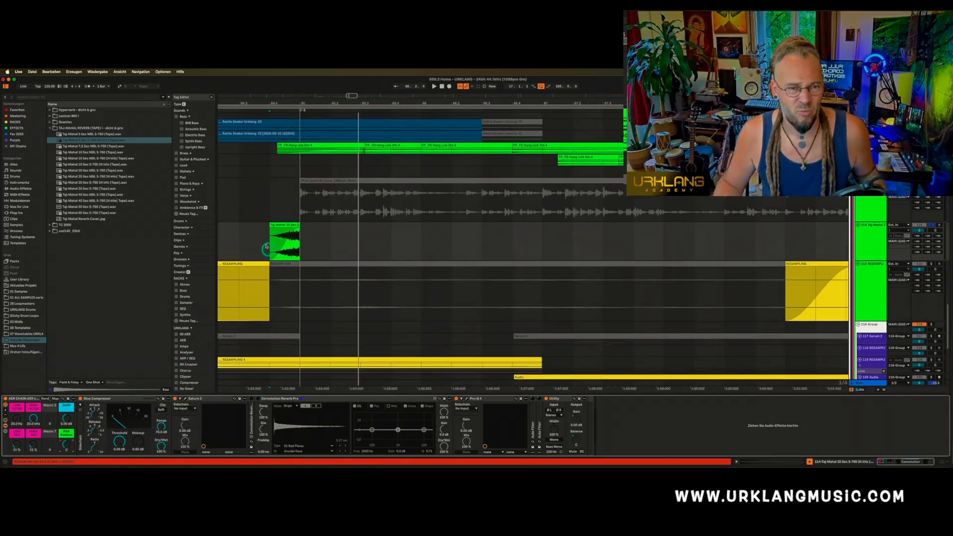
key(space)
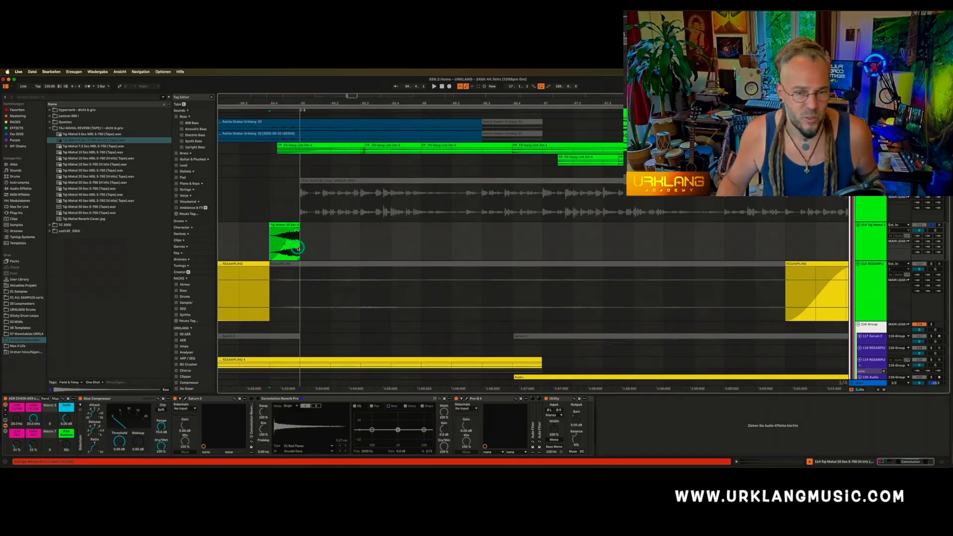
Play the Taj-Mahal clip through the enabled Convolution Reverb Pro and bypass the reverb again
click(277, 399)
click(269, 232)
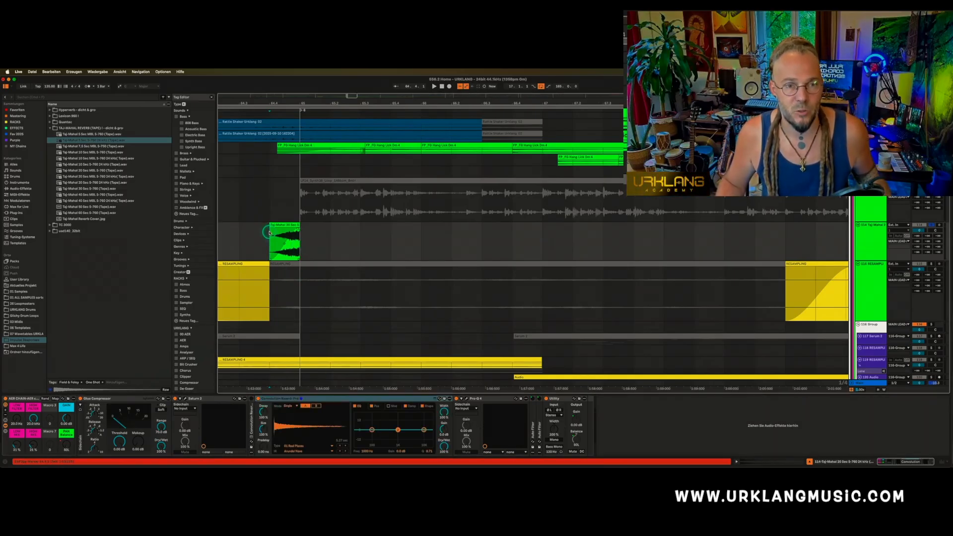
key(space)
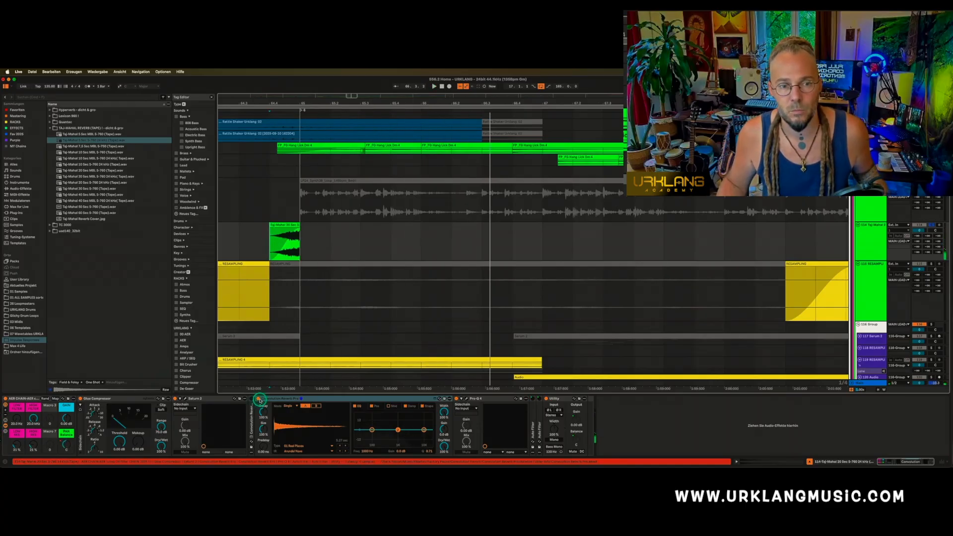
click(258, 399)
scroll(403, 223, up, 2)
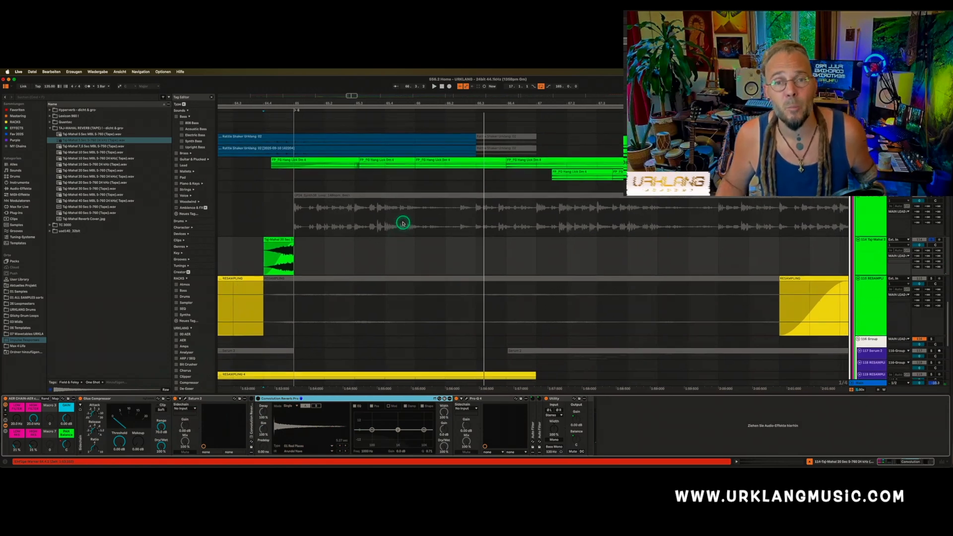
Activate the first muted synth loop clip above the Taj-Mahal track and play it soloed
click(386, 196)
scroll(386, 195, down, 1)
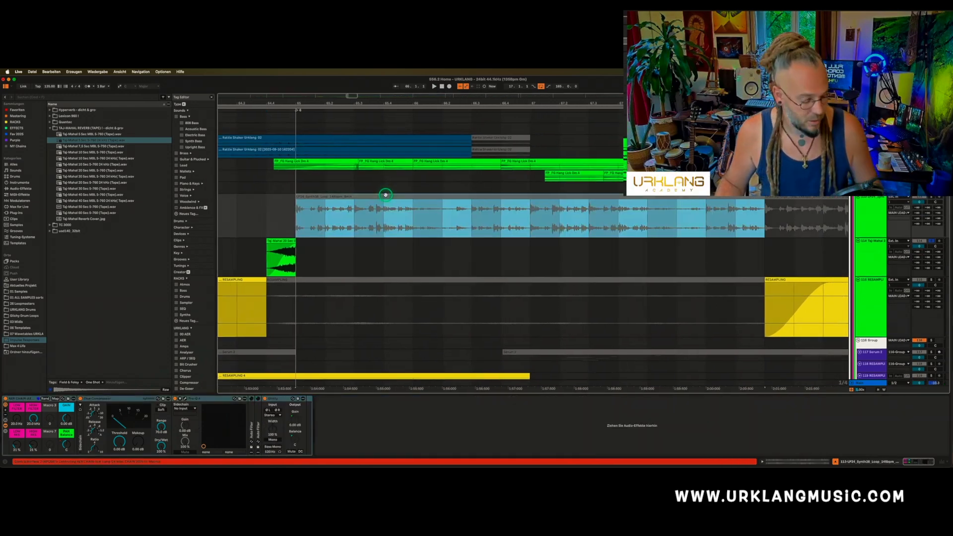
key(0)
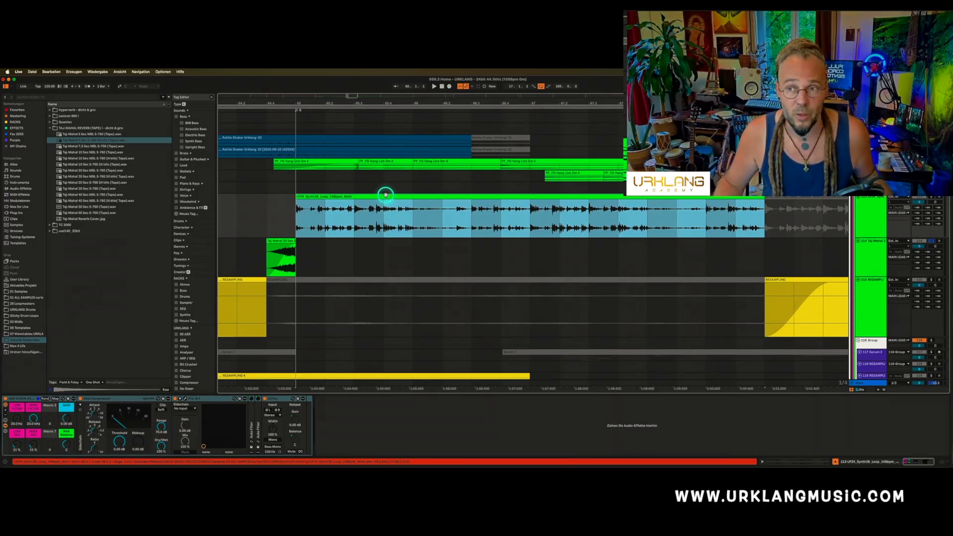
key(s)
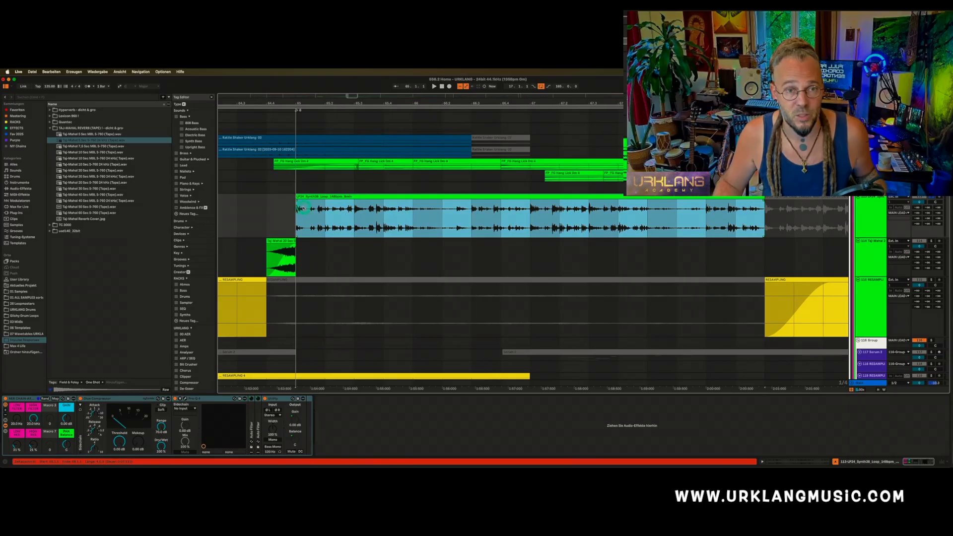
key(space)
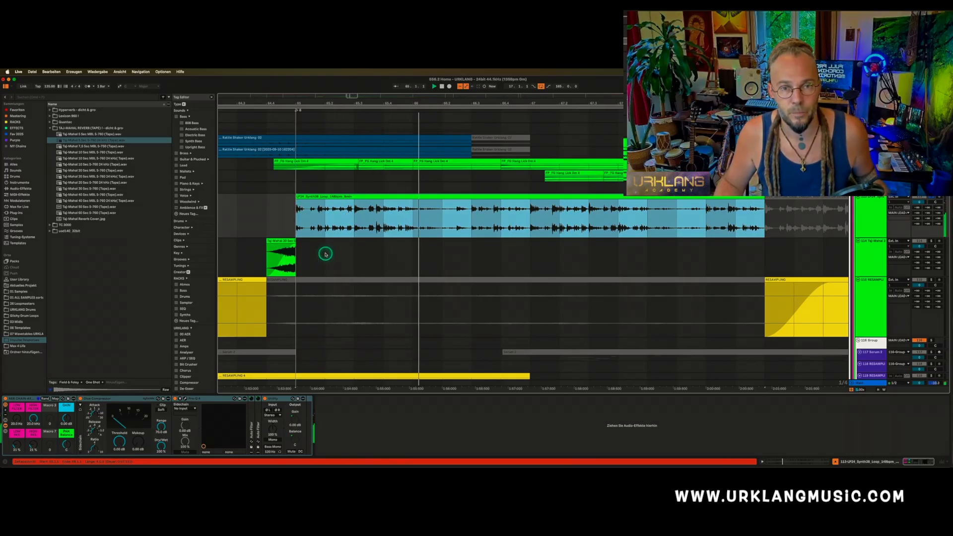
scroll(335, 217, up, 1)
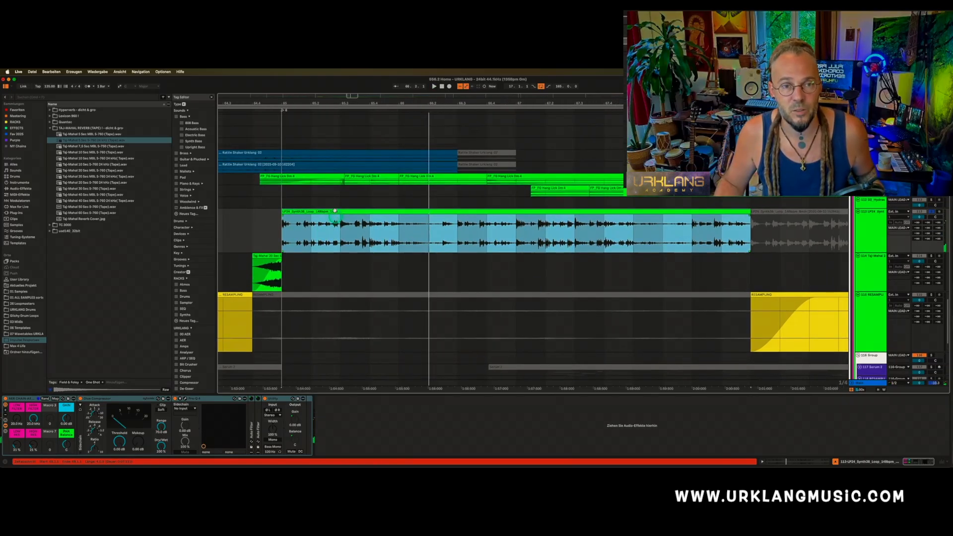
scroll(338, 215, down, 2)
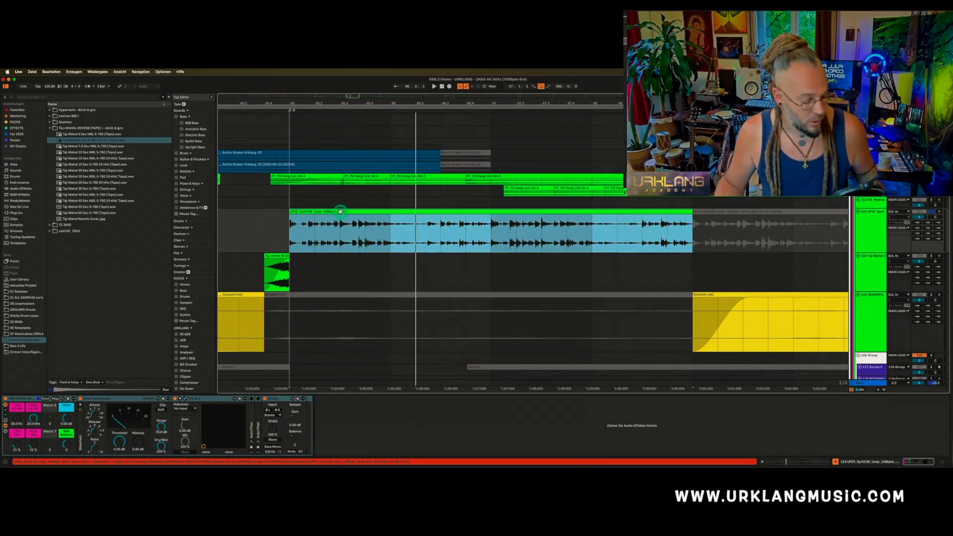
Play the second synth loop clip, deactivate it and activate the third one instead
click(379, 210)
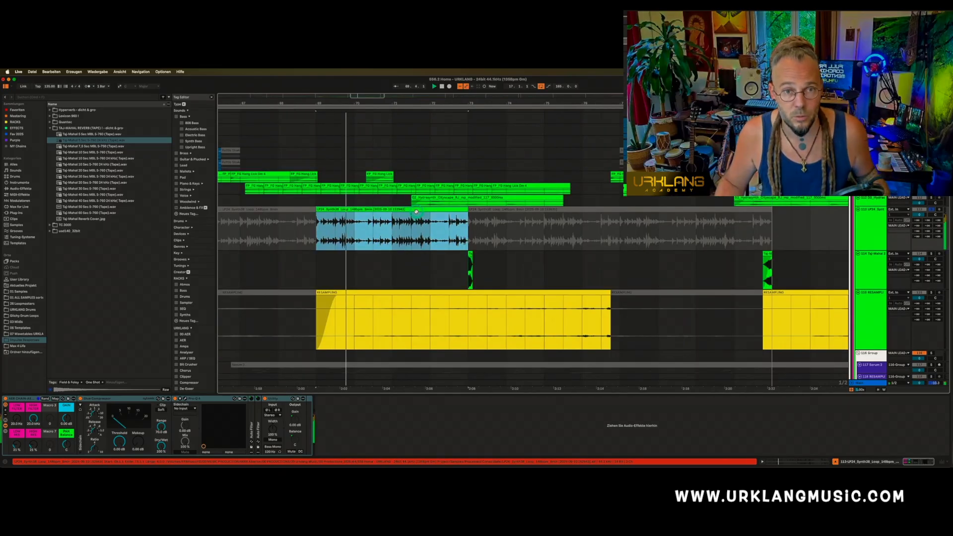
key(space)
key(0)
click(492, 210)
key(0)
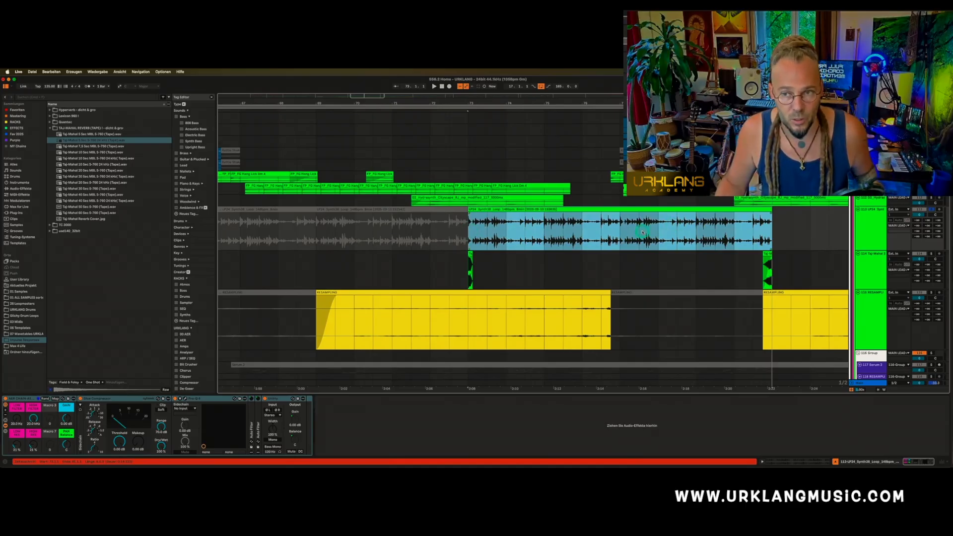
Load the third synth loop clip into the Taj-Mahal track's Convolution Reverb Pro as impulse response and deactivate the clip
click(886, 278)
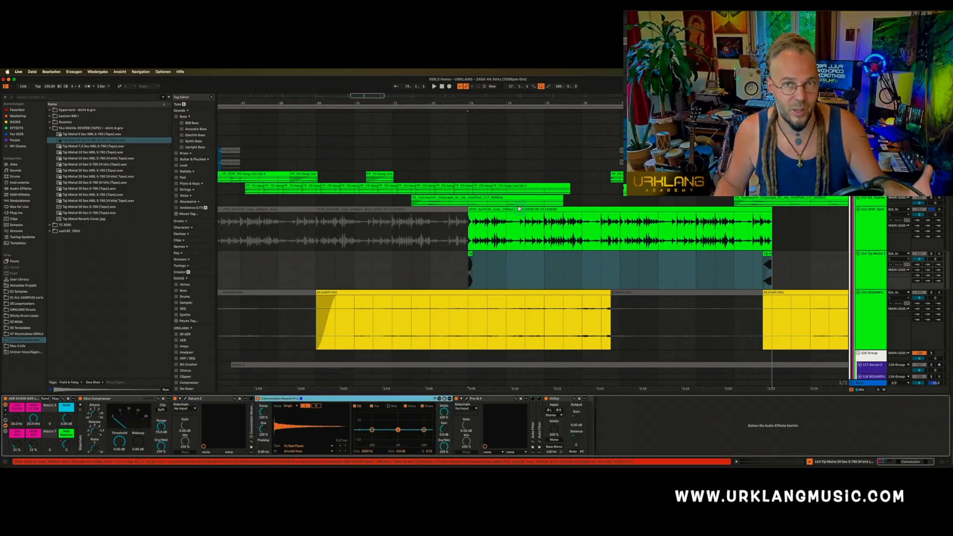
drag(519, 209, 329, 422)
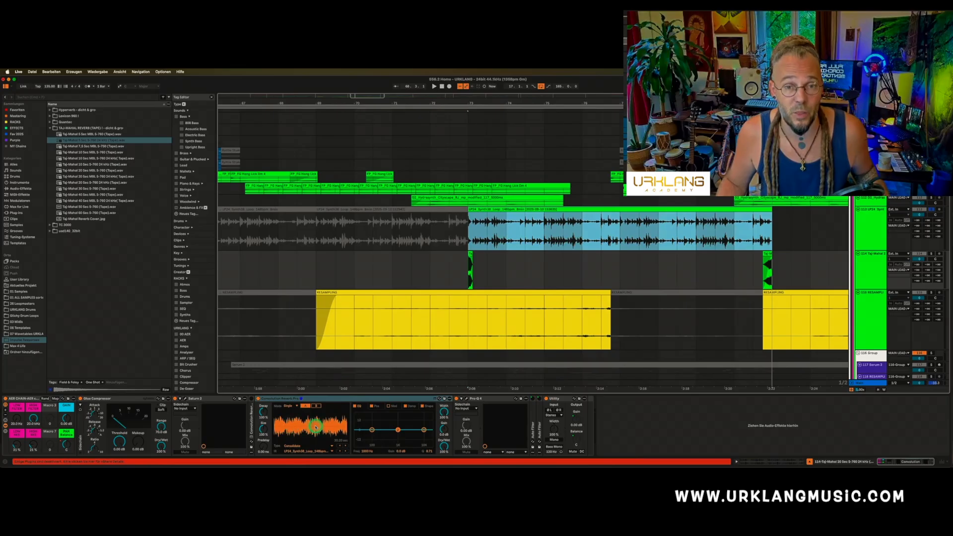
scroll(479, 245, left, 2)
scroll(479, 244, down, 3)
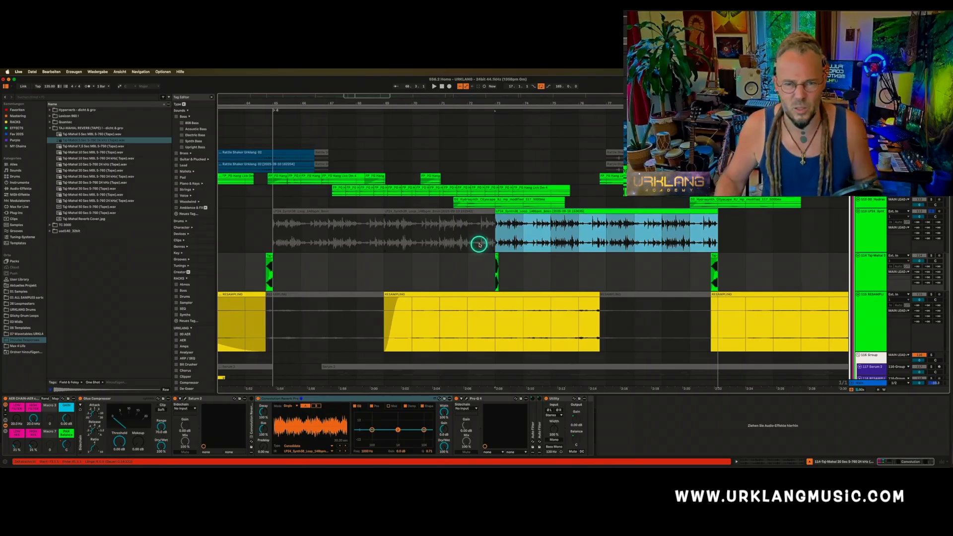
click(504, 212)
key(0)
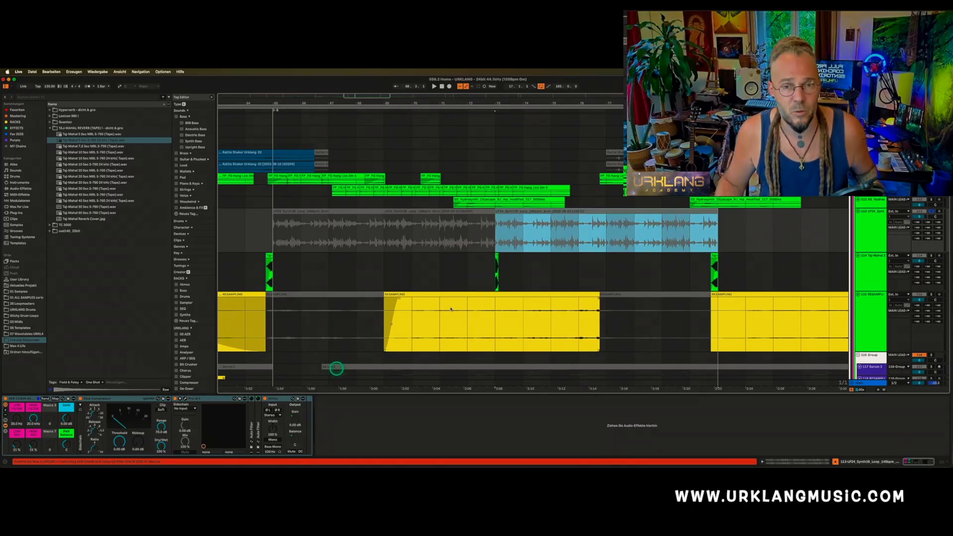
Unfold the second Convolution Reverb Pro on the Taj-Mahal track and compare the clip's sound through both reverbs
click(264, 268)
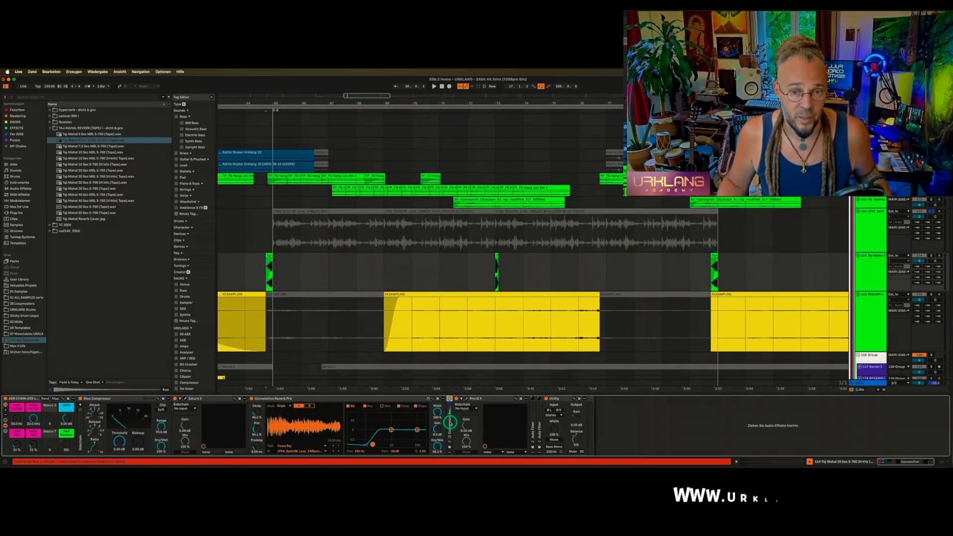
double_click(450, 423)
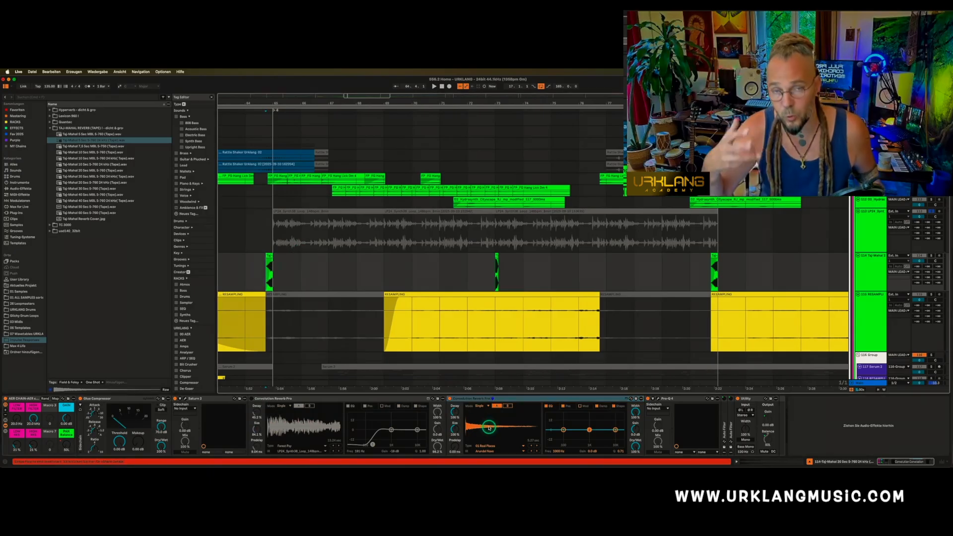
key(space)
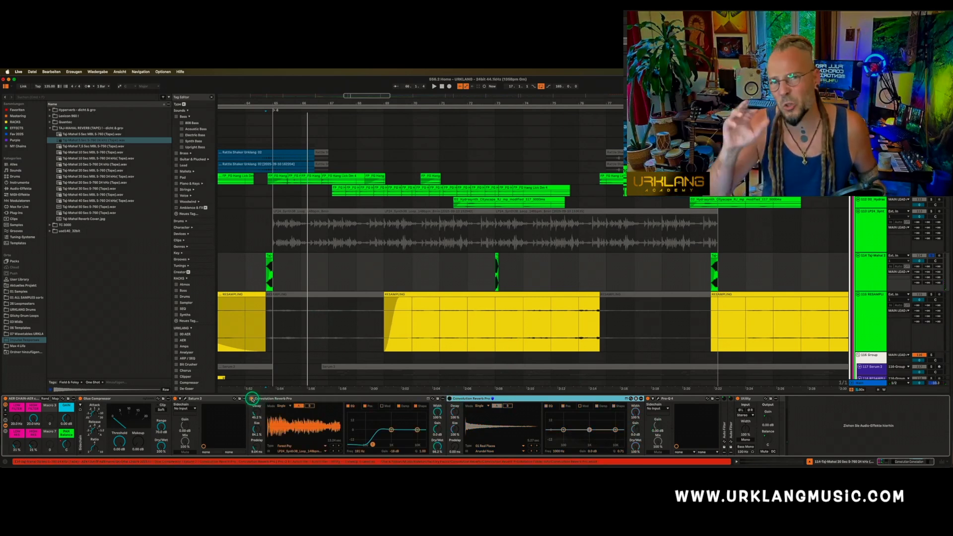
key(space)
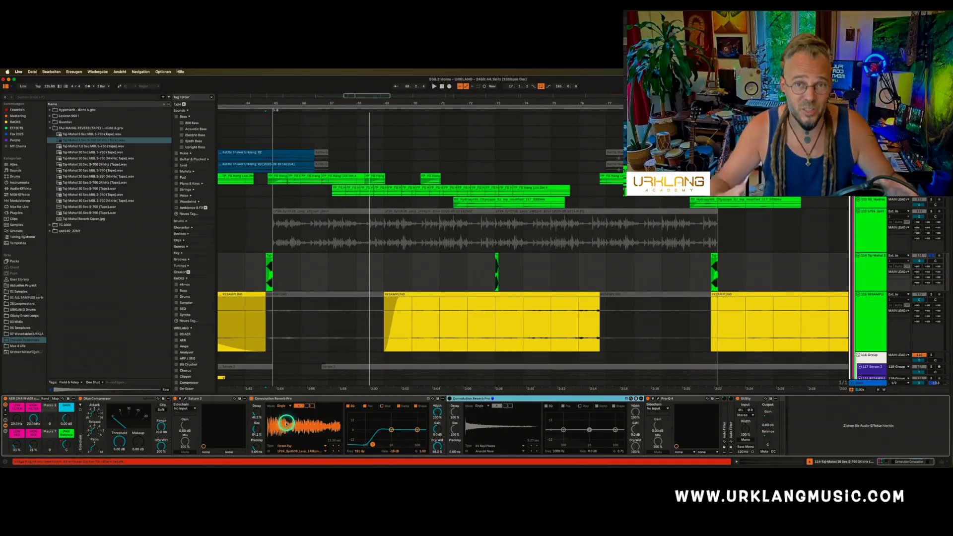
Inspect the Convolution Reverb Pro holding the synth loop impulse and the Pro-Q 4 after the second reverb
click(288, 399)
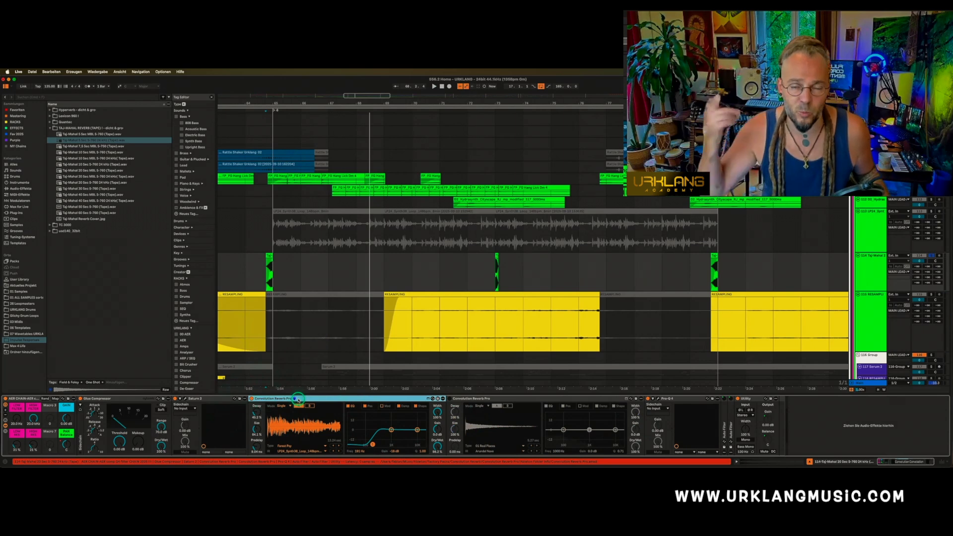
click(660, 399)
click(660, 399)
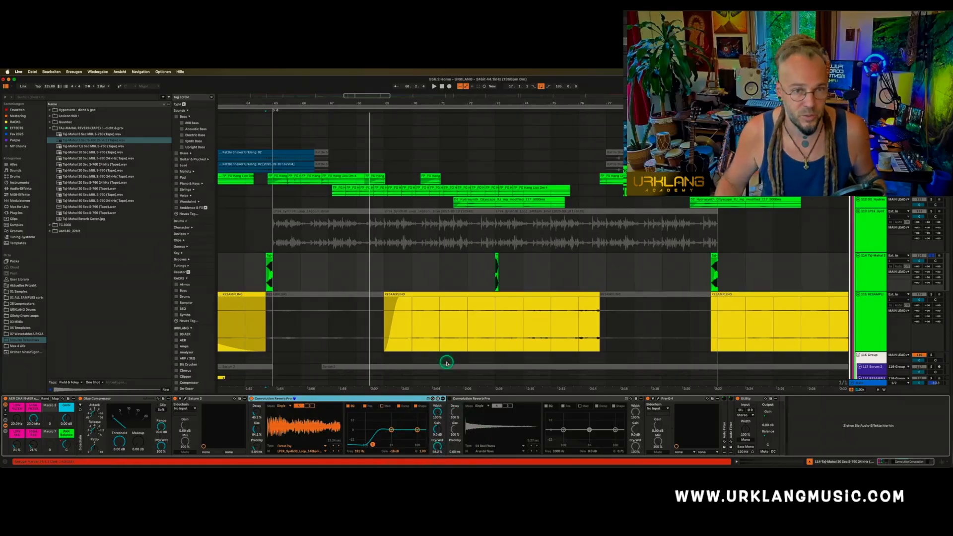
Set the playback start at the beginning of the first Taj-Mahal clip
click(263, 277)
scroll(265, 271, up, 4)
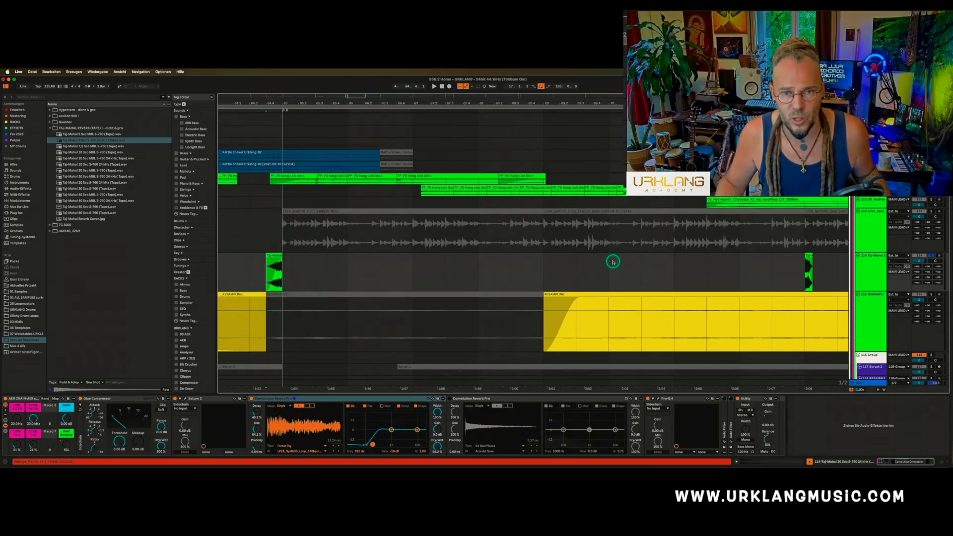
Play the second Taj-Mahal clip from its start through the synth loop impulse reverb and listen to its tail
scroll(612, 262, right, 6)
scroll(615, 256, up, 4)
scroll(615, 254, up, 4)
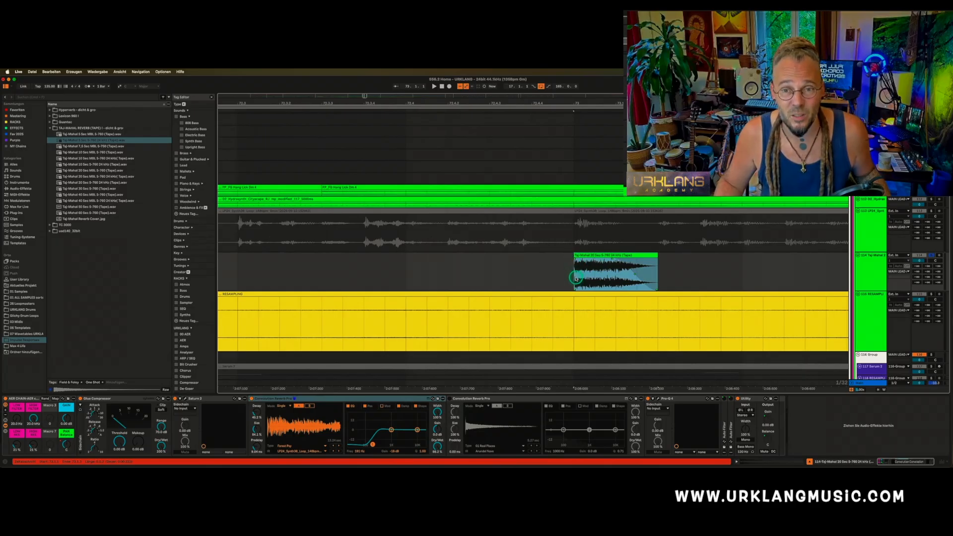
scroll(576, 278, down, 5)
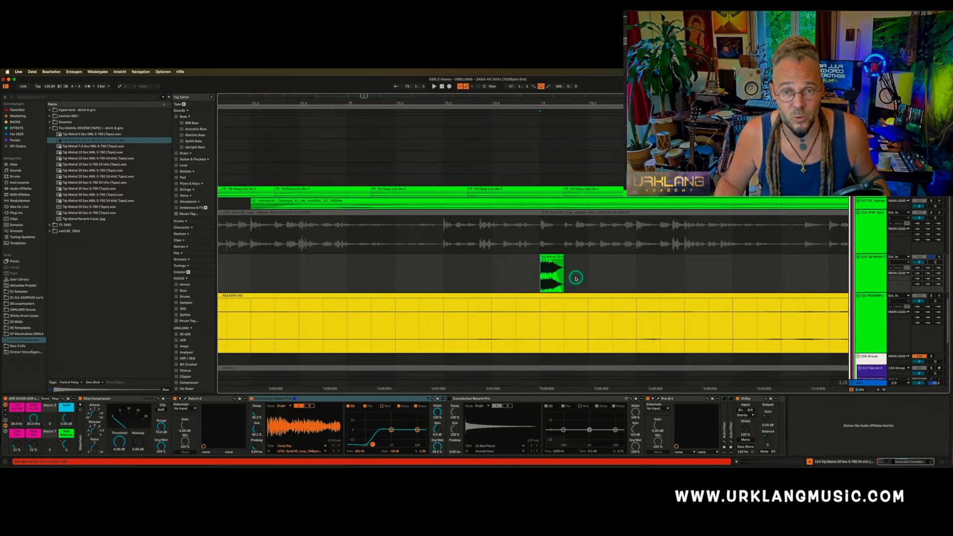
scroll(558, 279, right, 3)
key(space)
scroll(497, 278, right, 4)
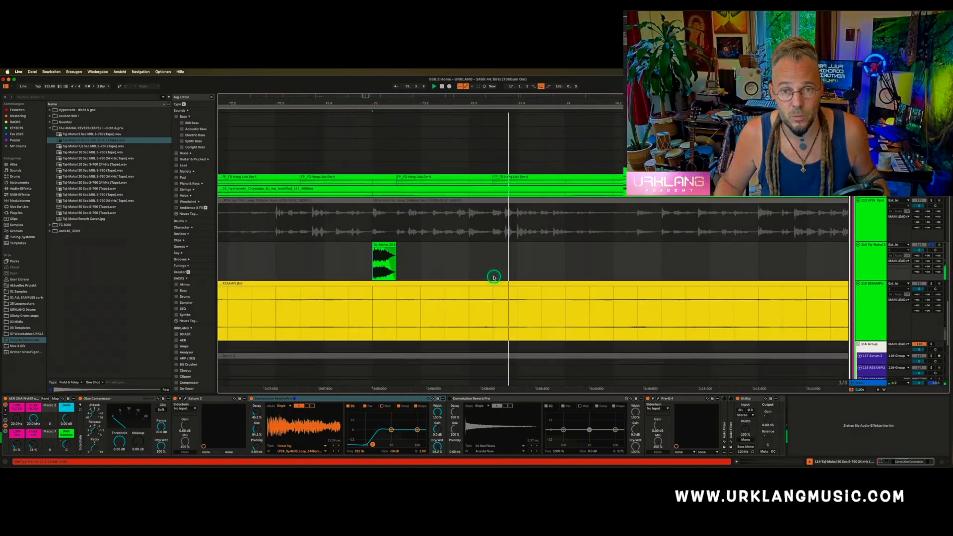
scroll(494, 278, down, 4)
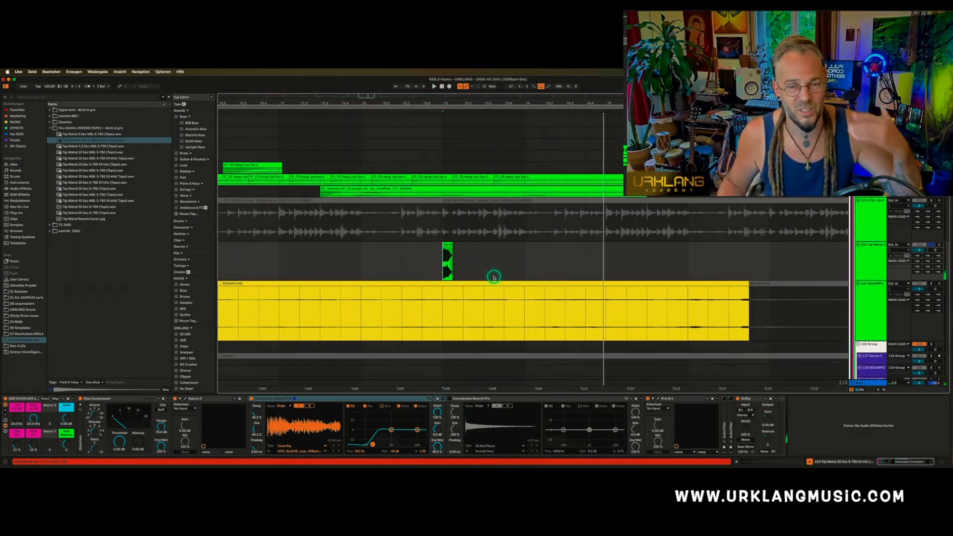
key(space)
Raise the Dry/Wet of the first Convolution Reverb Pro and play the second Taj-Mahal clip again
drag(439, 445, 439, 381)
click(439, 265)
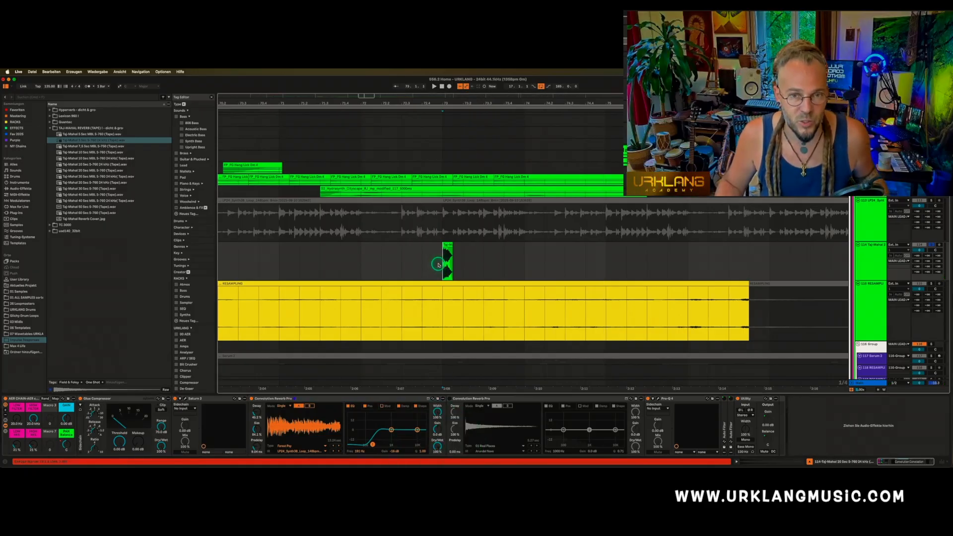
key(space)
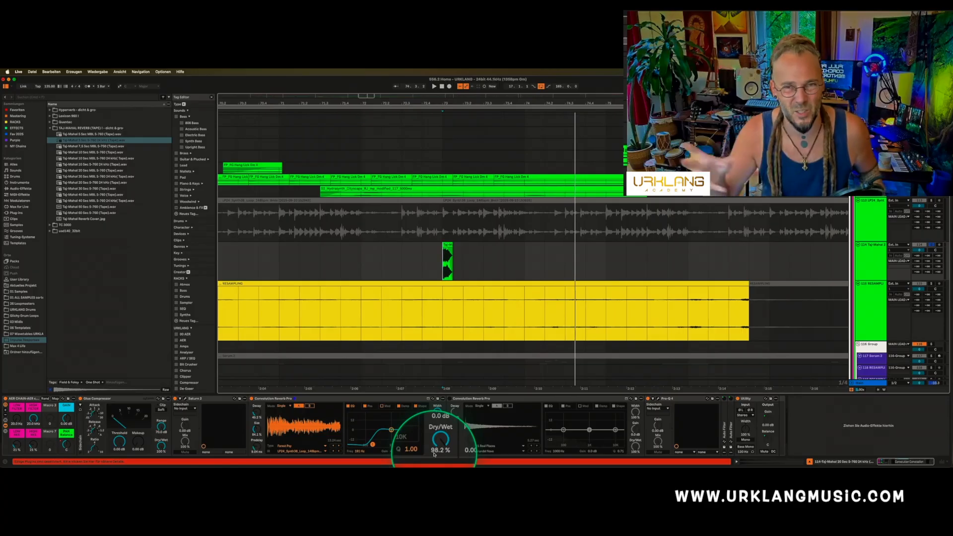
Select the time range from the first to the third Taj-Mahal clip and carry the selection over to the RESAMPLING track
scroll(421, 264, down, 5)
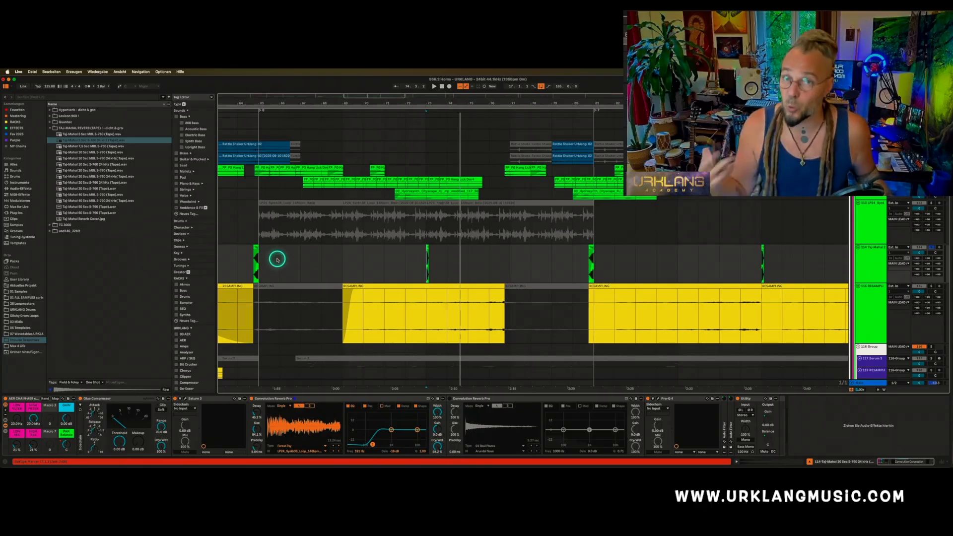
scroll(277, 259, down, 1)
scroll(277, 260, left, 2)
drag(301, 248, 636, 261)
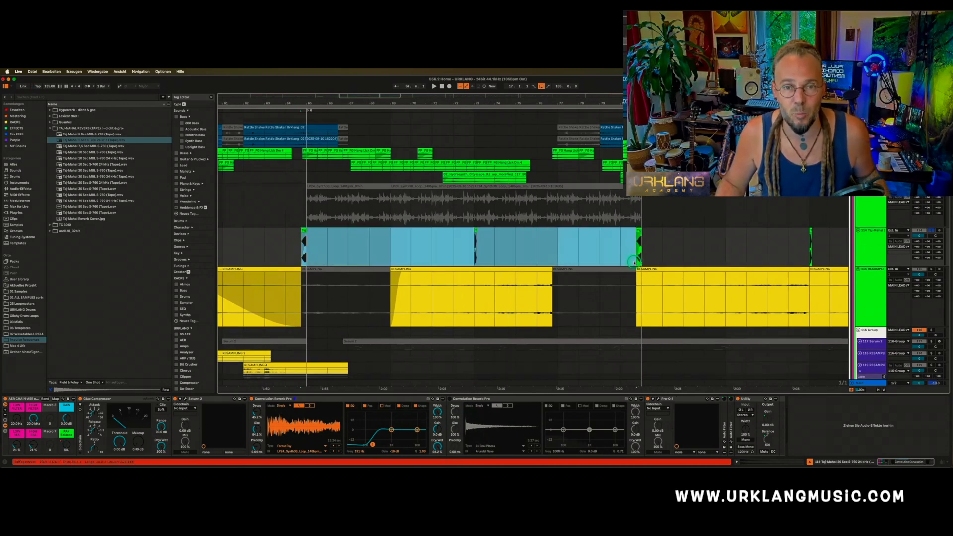
scroll(574, 325, down, 5)
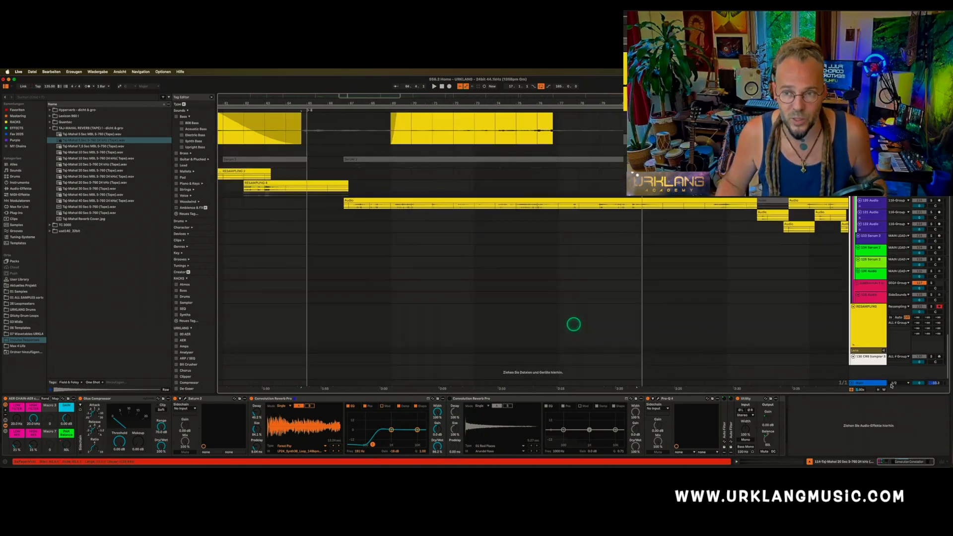
click(858, 327)
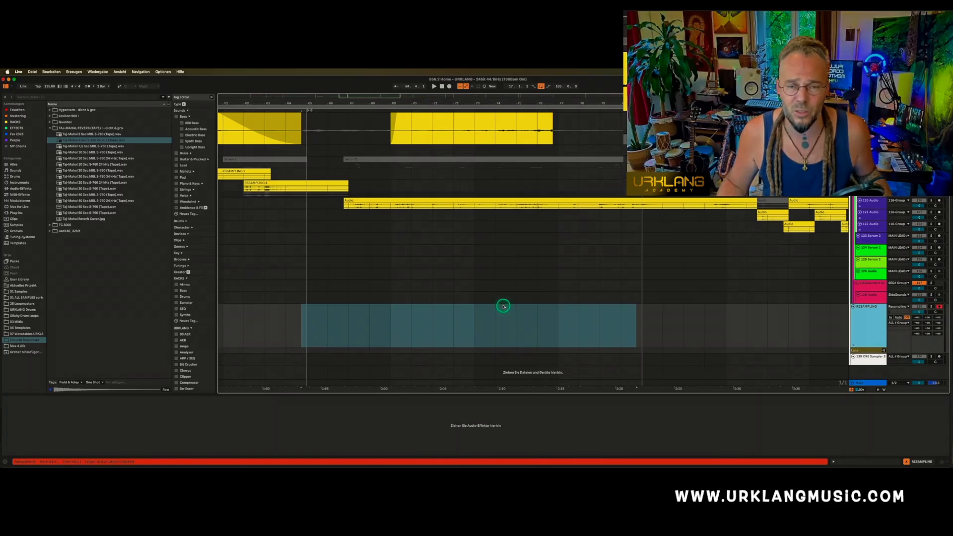
Select the yellow RESAMPLING clip beginning at the third Taj-Mahal clip and zoom in on it
scroll(503, 306, up, 5)
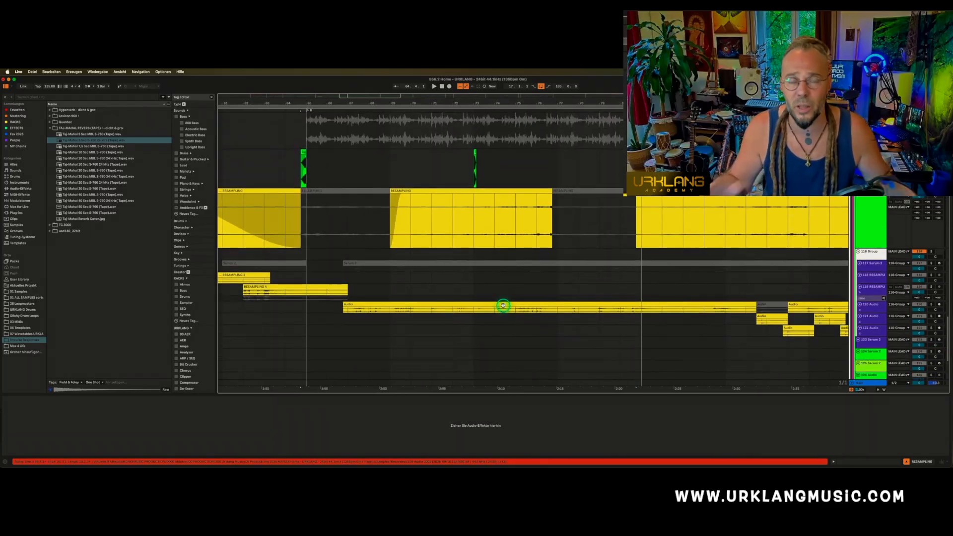
scroll(503, 306, up, 2)
scroll(428, 238, down, 5)
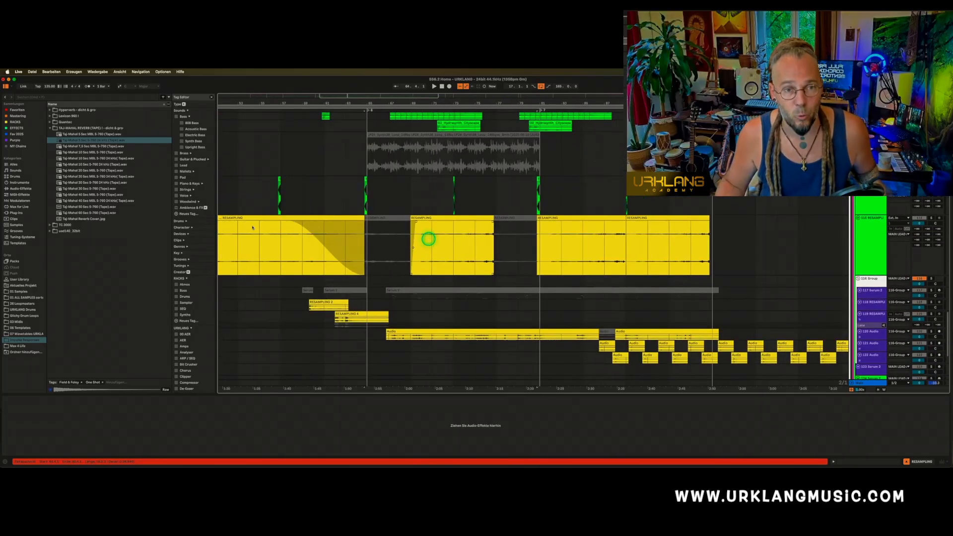
scroll(257, 227, left, 3)
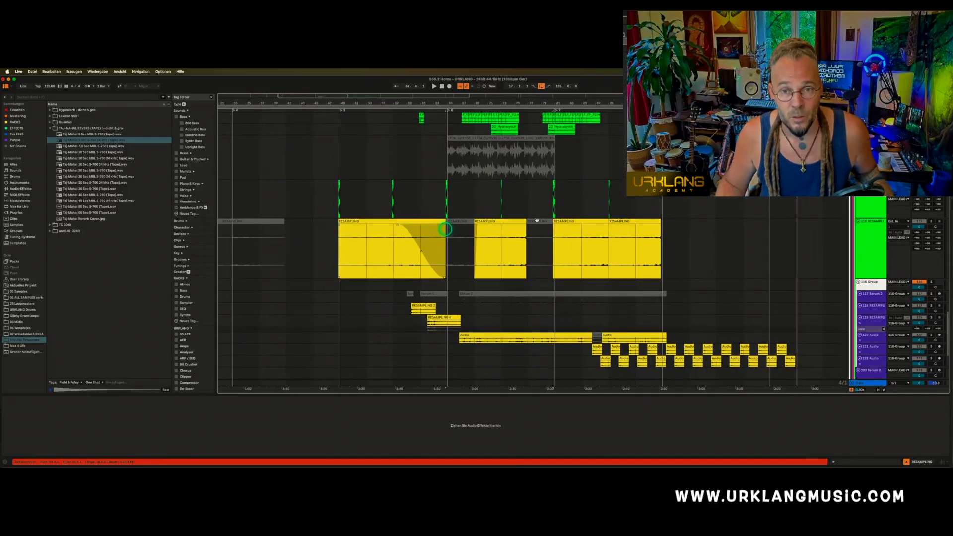
scroll(537, 220, right, 2)
click(537, 219)
key(z)
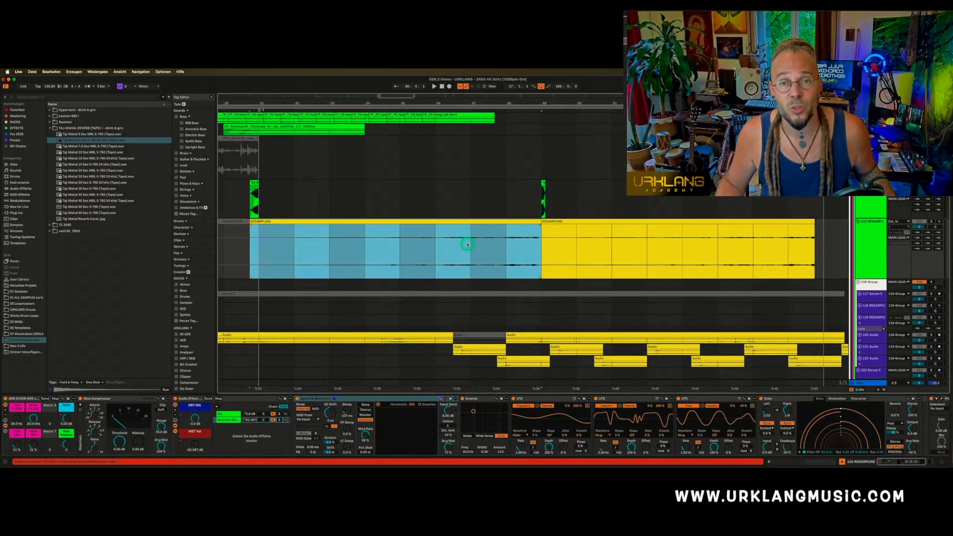
click(457, 226)
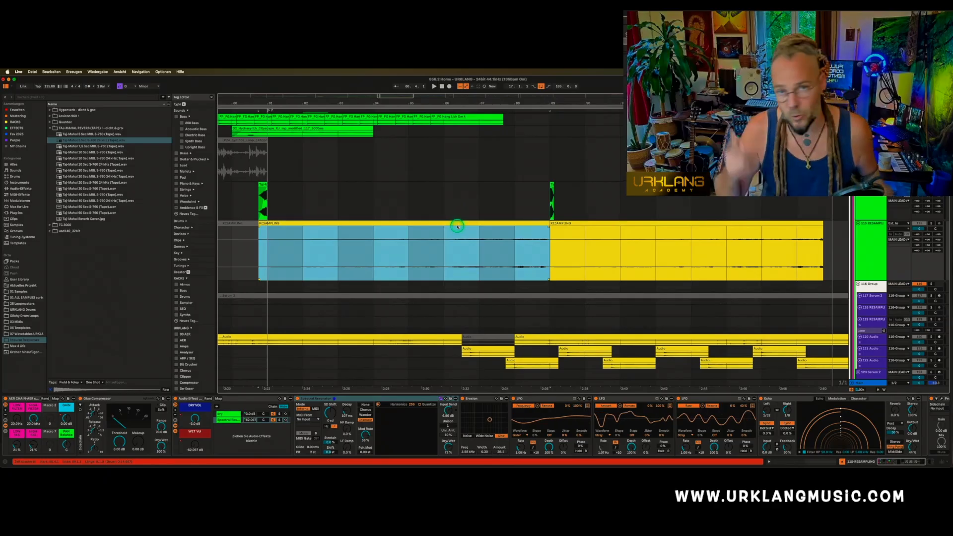
right_click(455, 222)
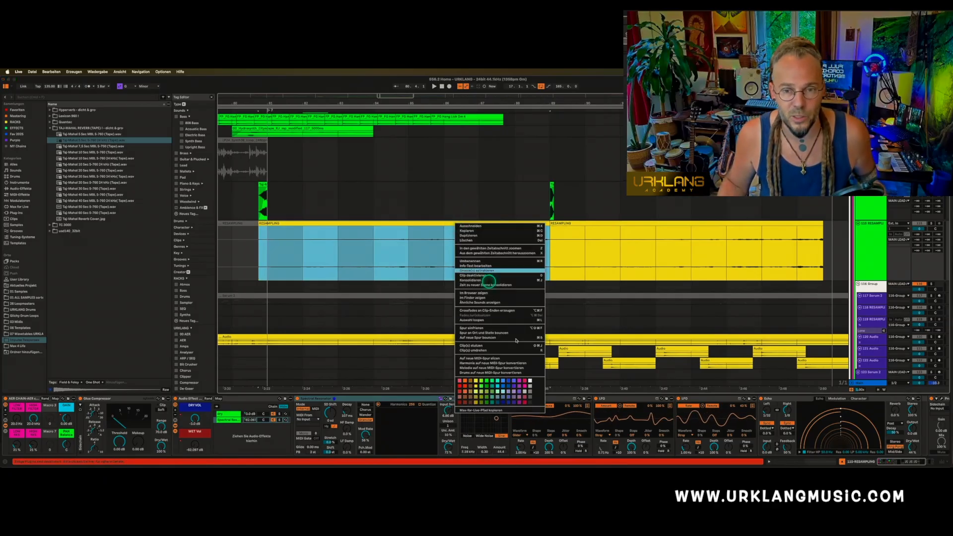
click(286, 204)
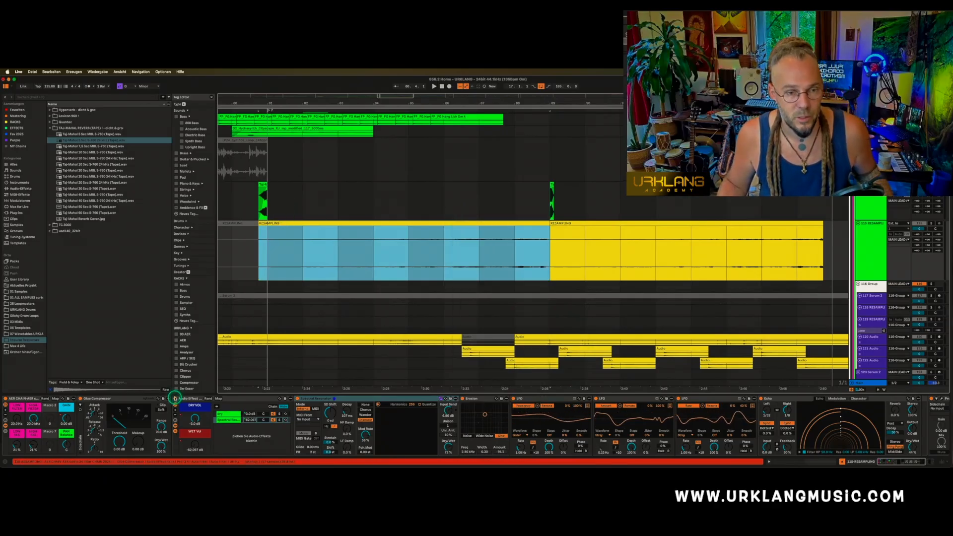
Deactivate the Audio Effect Rack on the resampled clip's track and play from the start of the third Taj-Mahal clip
click(175, 400)
scroll(811, 241, up, 5)
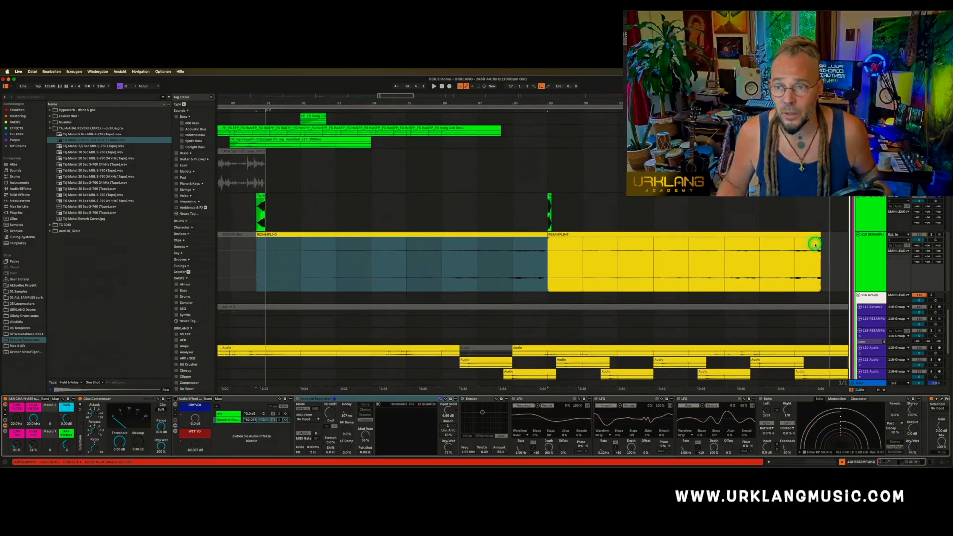
scroll(515, 296, left, 3)
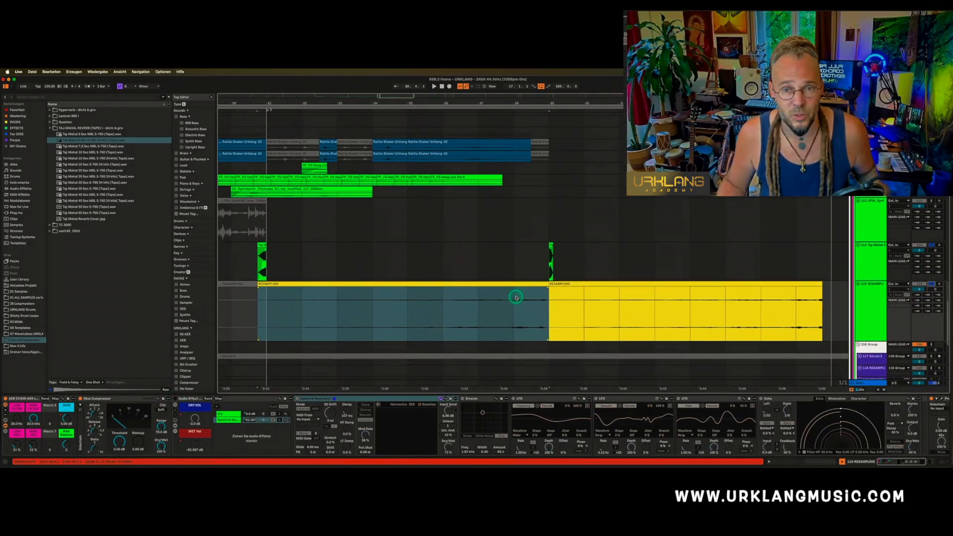
click(298, 263)
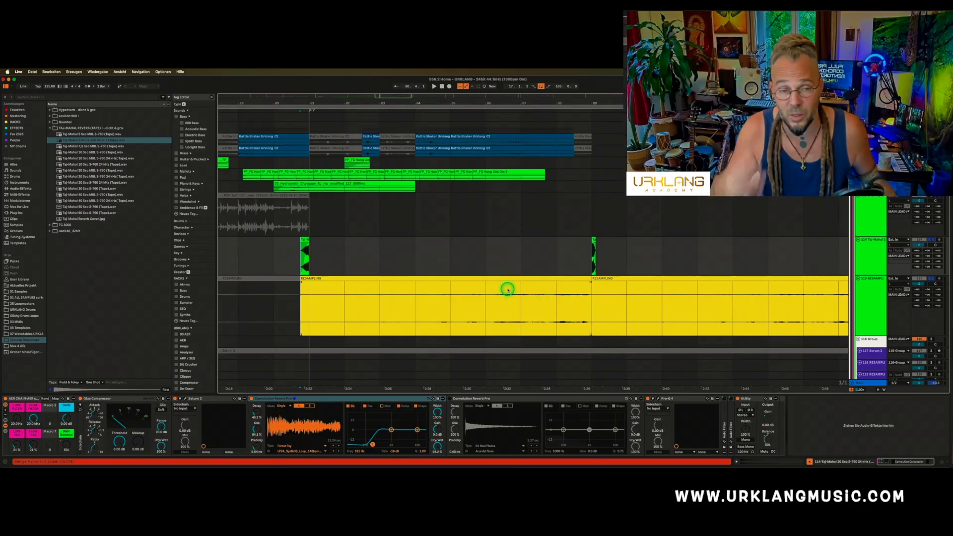
key(space)
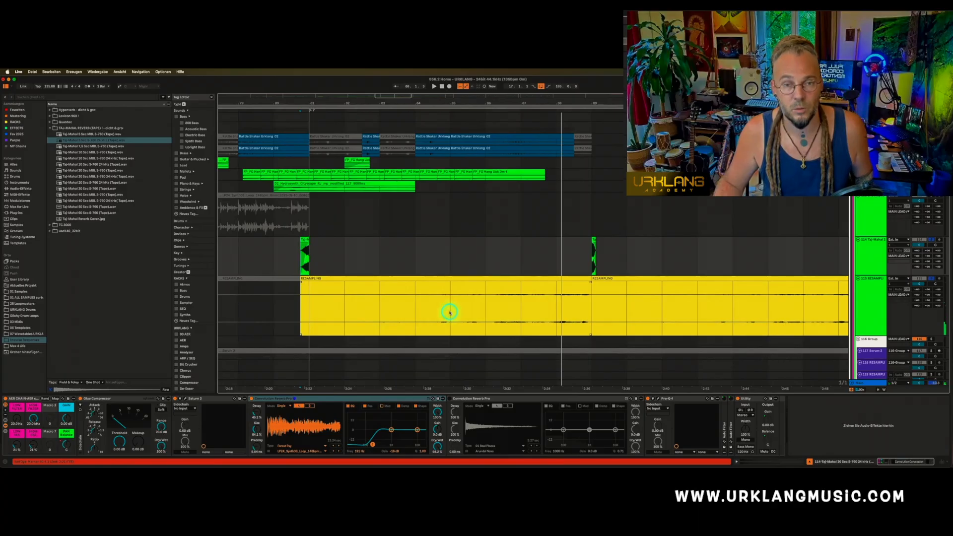
Select the resampled clip again and reactivate the Audio Effect Rack on its track
scroll(450, 313, down, 2)
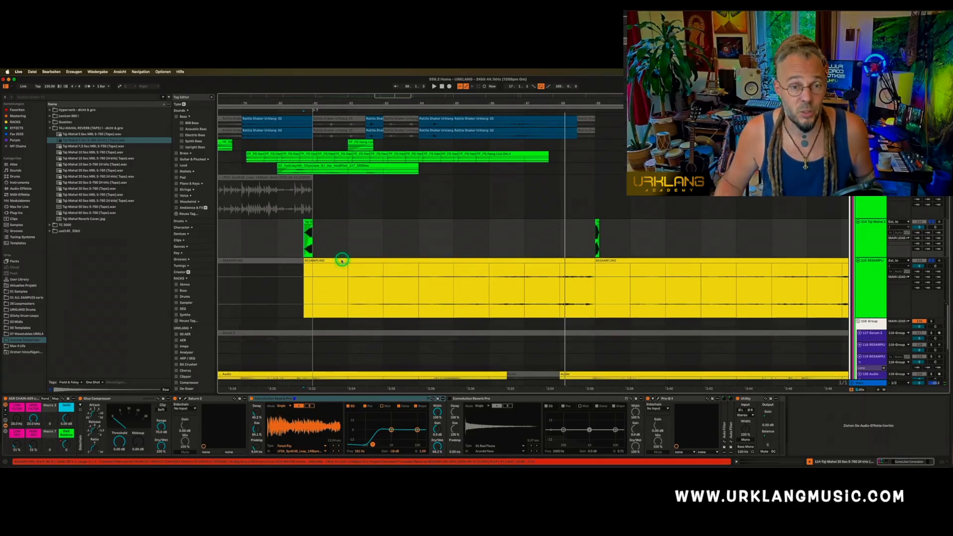
click(342, 261)
click(174, 401)
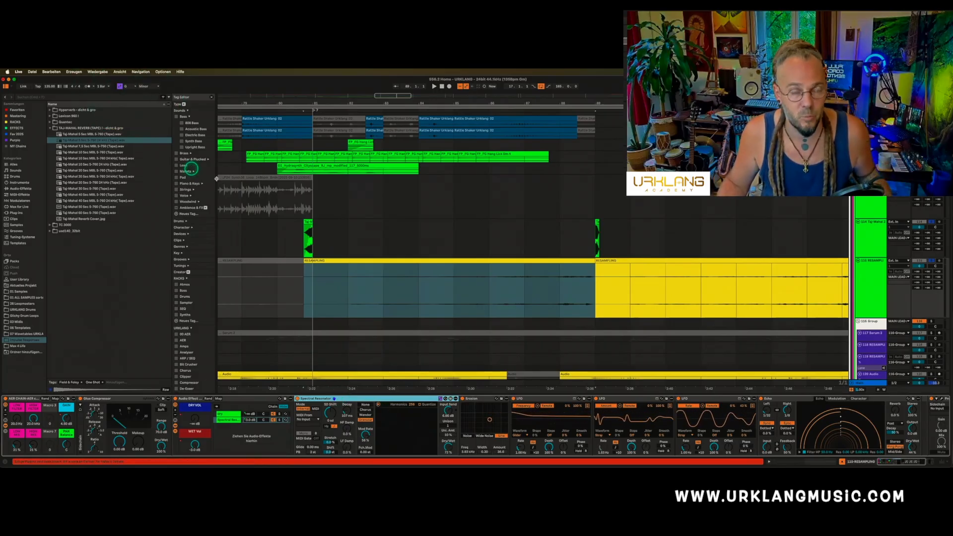
Examine the Spectral Resonator's Granular mode and Mod Rate and the Erosion device following it
key(ctrl+m)
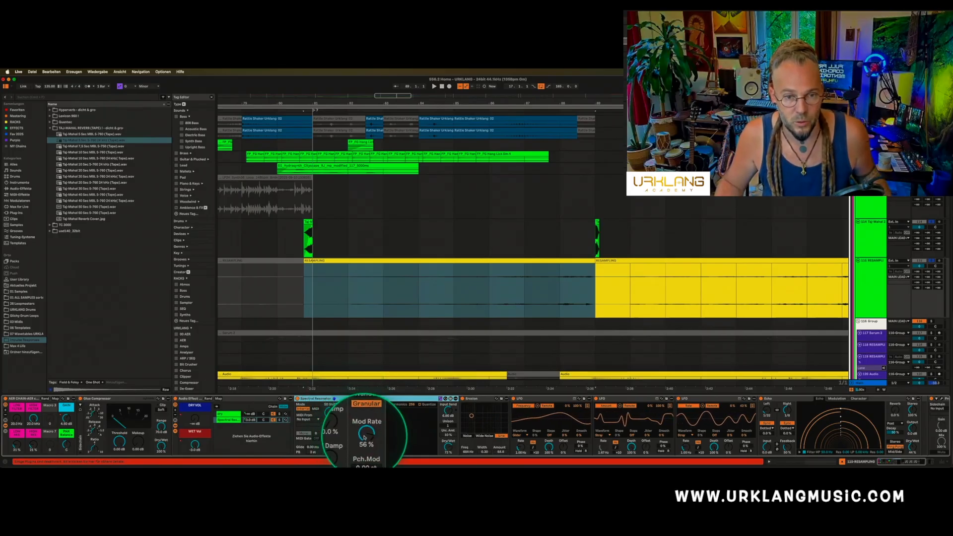
click(364, 422)
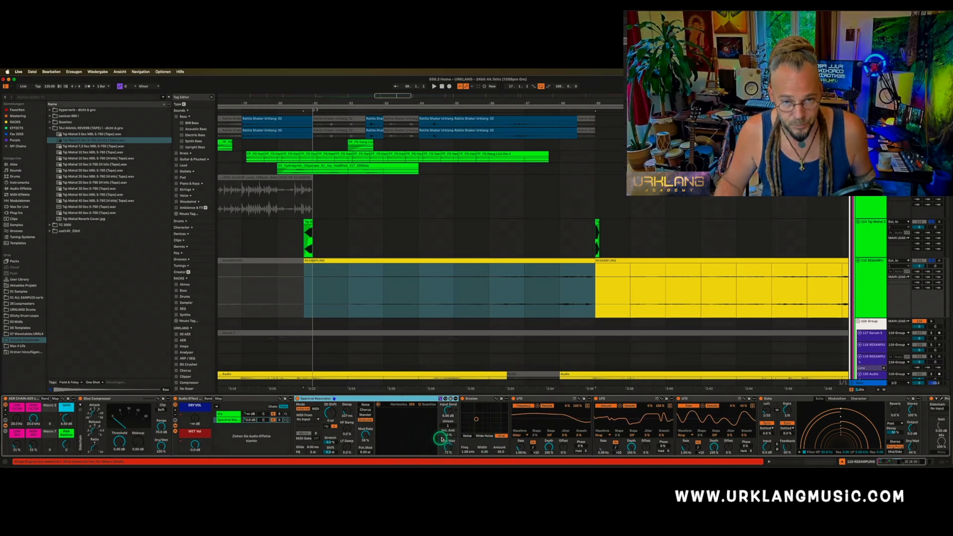
click(475, 398)
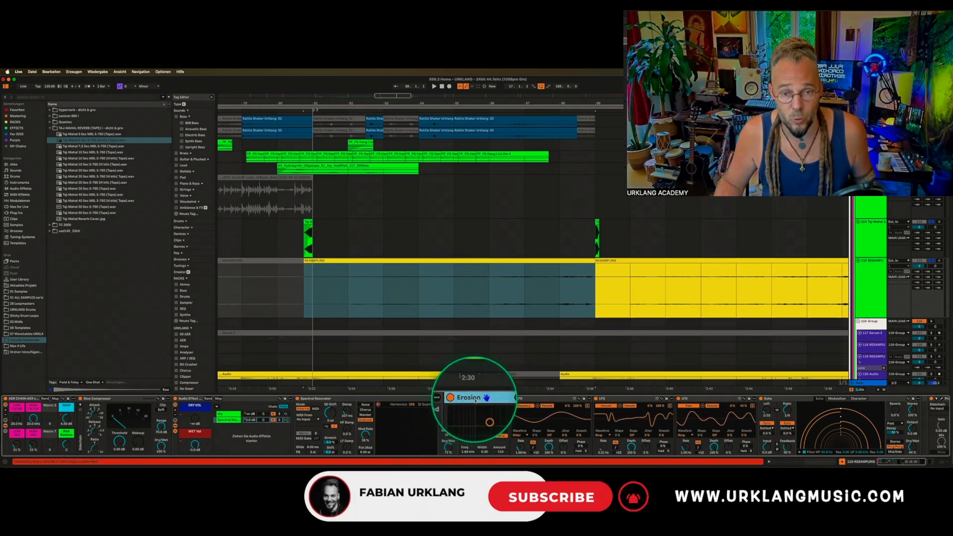
Examine the three LFO devices after Erosion and the Erosion parameters they modulate
scroll(475, 400, right, 3)
click(475, 399)
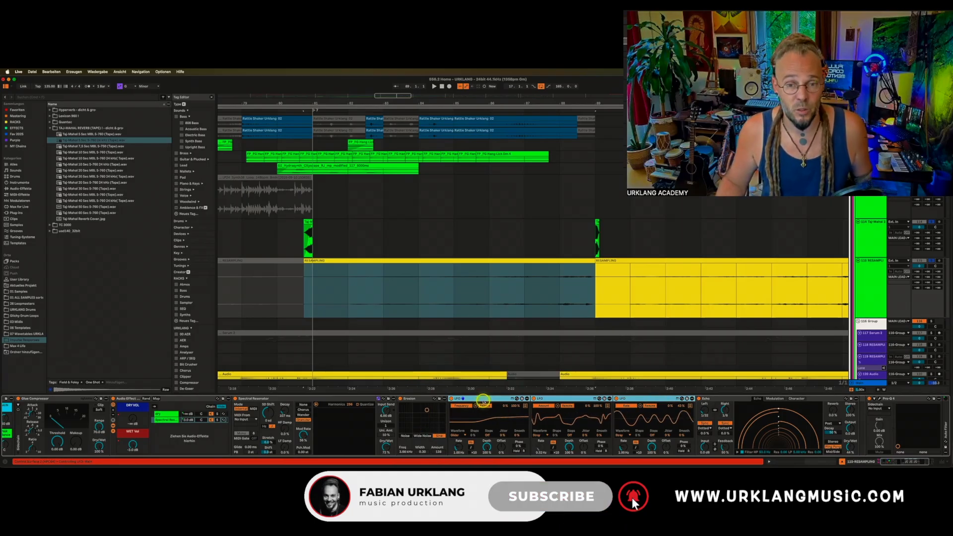
click(483, 400)
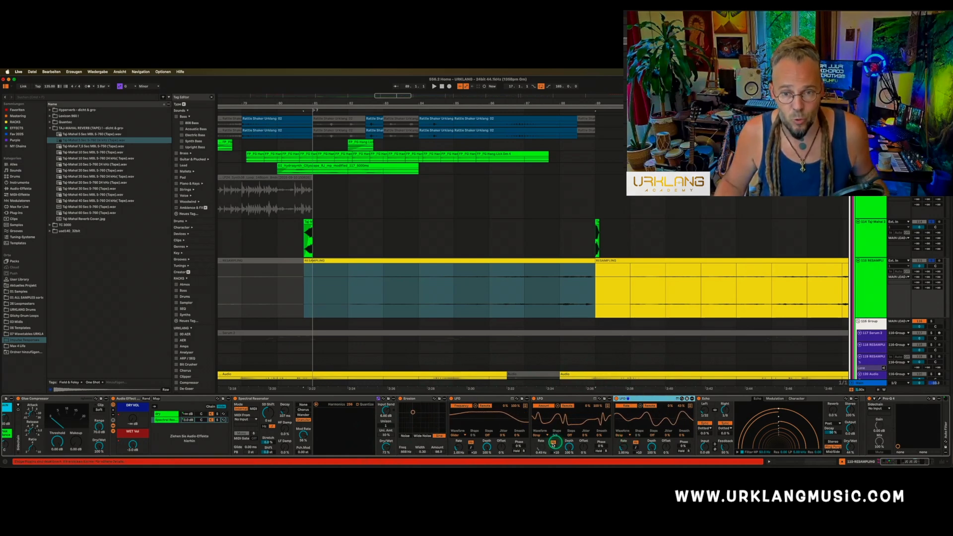
click(548, 399)
click(437, 450)
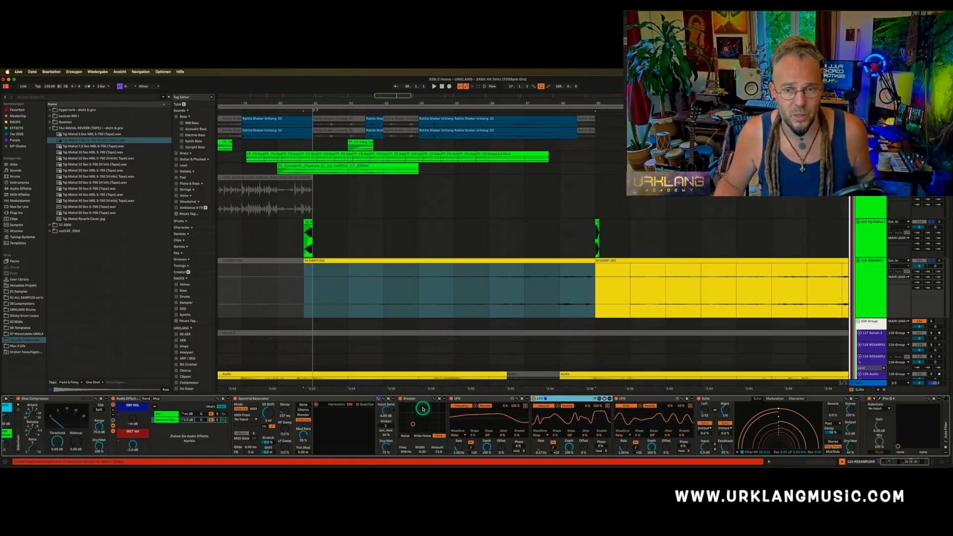
Examine the Echo device and view the low cut in the Pro-Q 4 behind it
scroll(442, 426, right, 3)
click(616, 400)
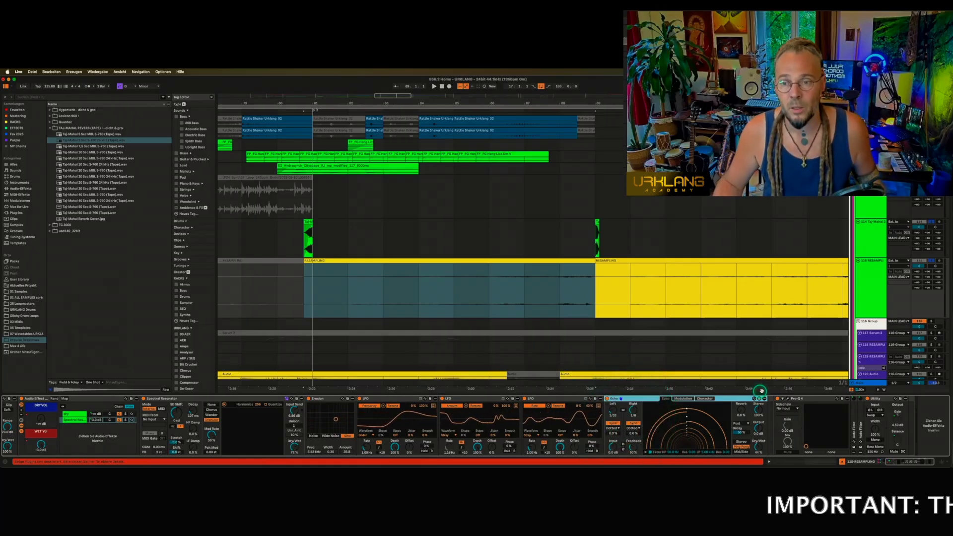
click(788, 399)
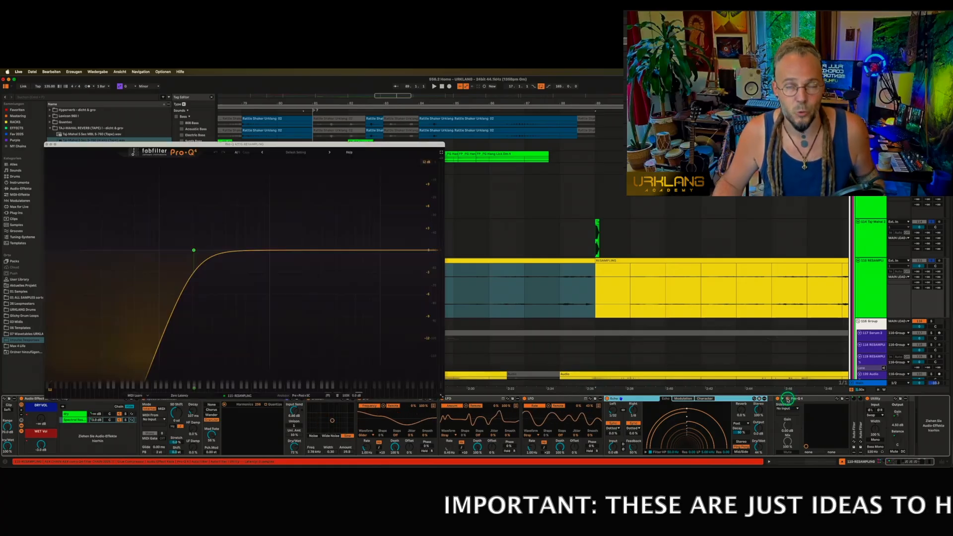
click(788, 399)
scroll(580, 425, left, 5)
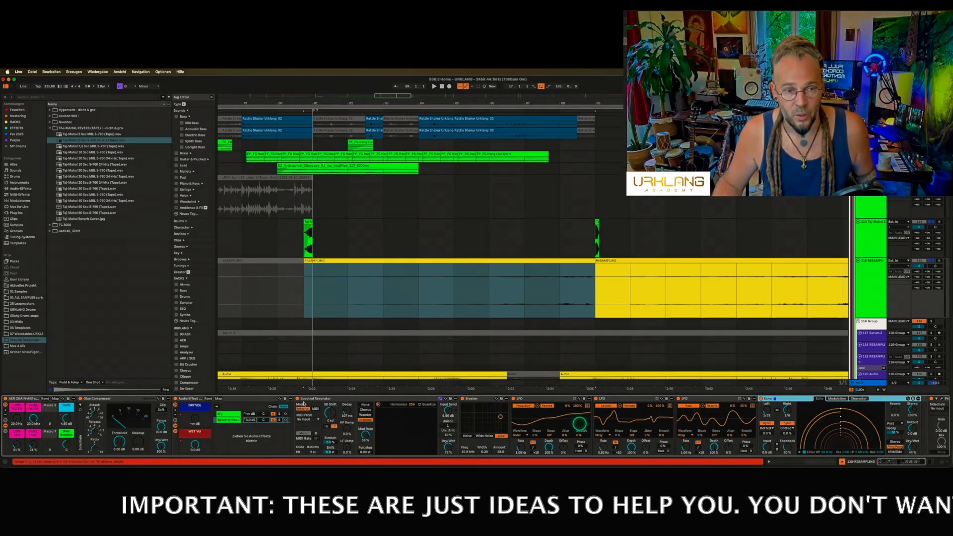
Compare the Audio Effect Rack's dry chain with its Spectral Resonator chain
click(241, 400)
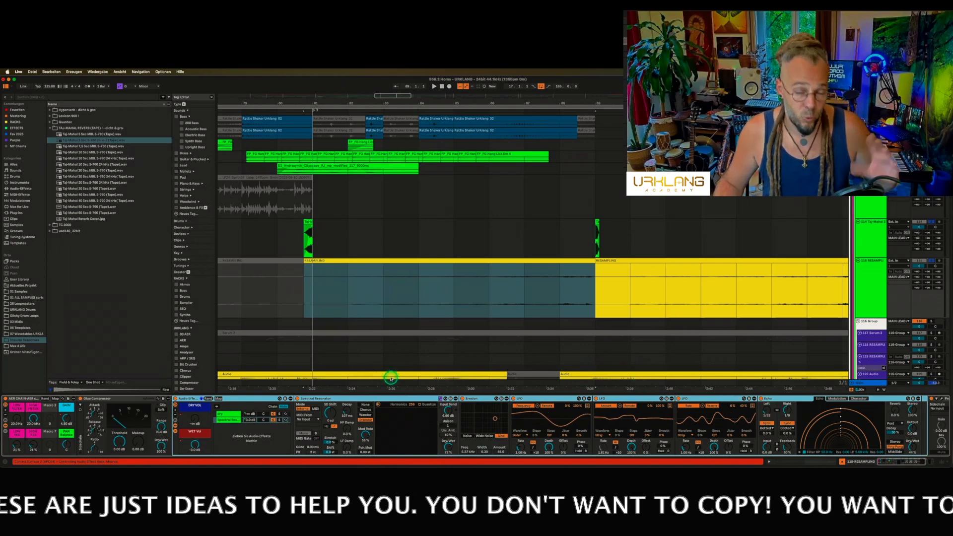
click(220, 413)
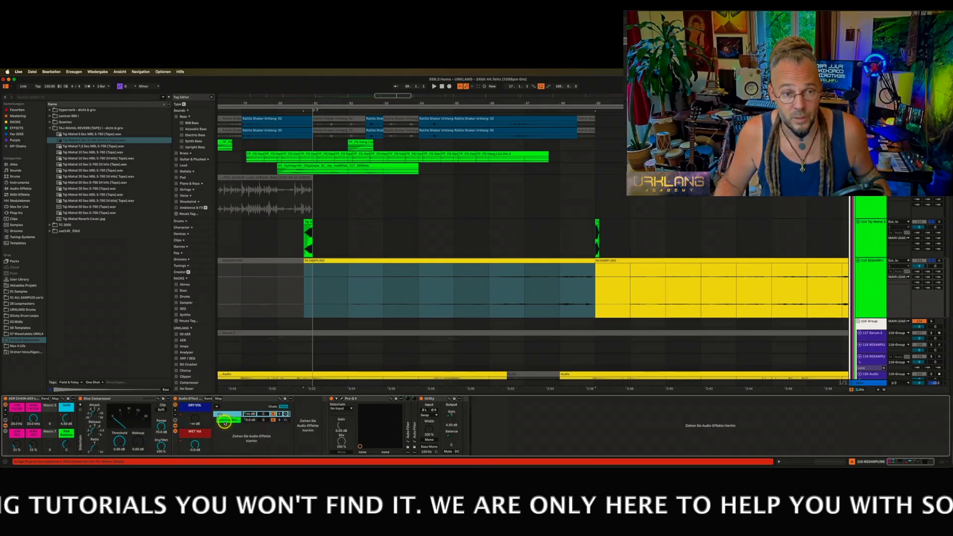
click(224, 420)
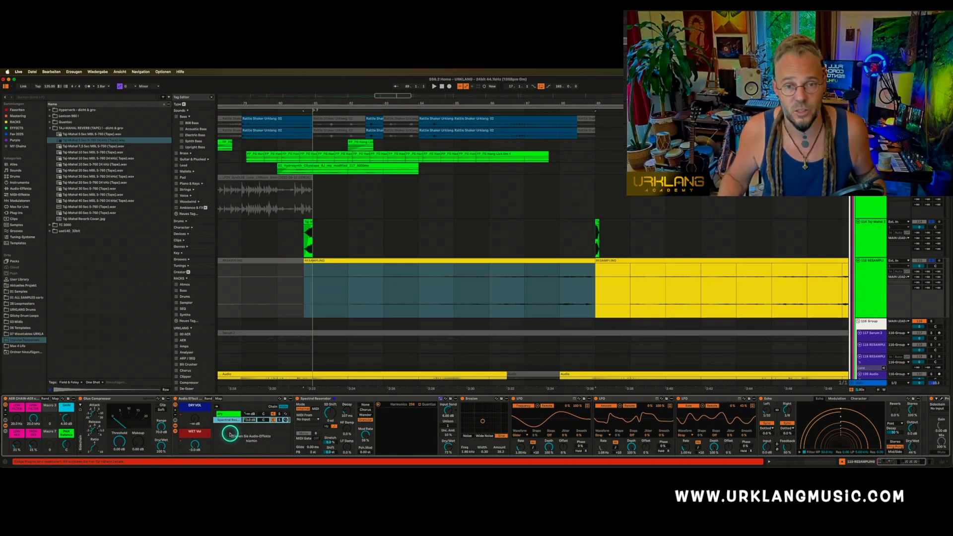
Play the resampled section and check the WET Vol macro in the Audio Effect Rack
key(space)
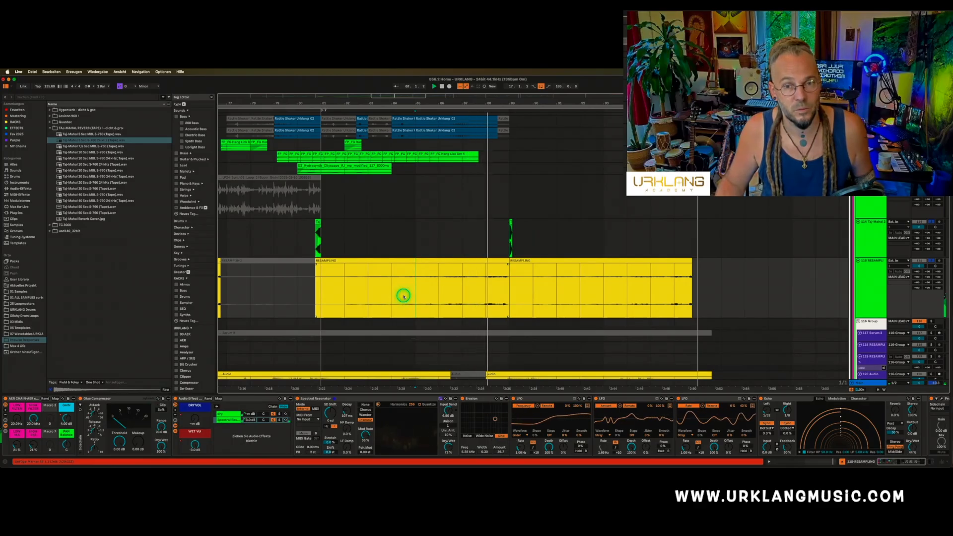
click(195, 432)
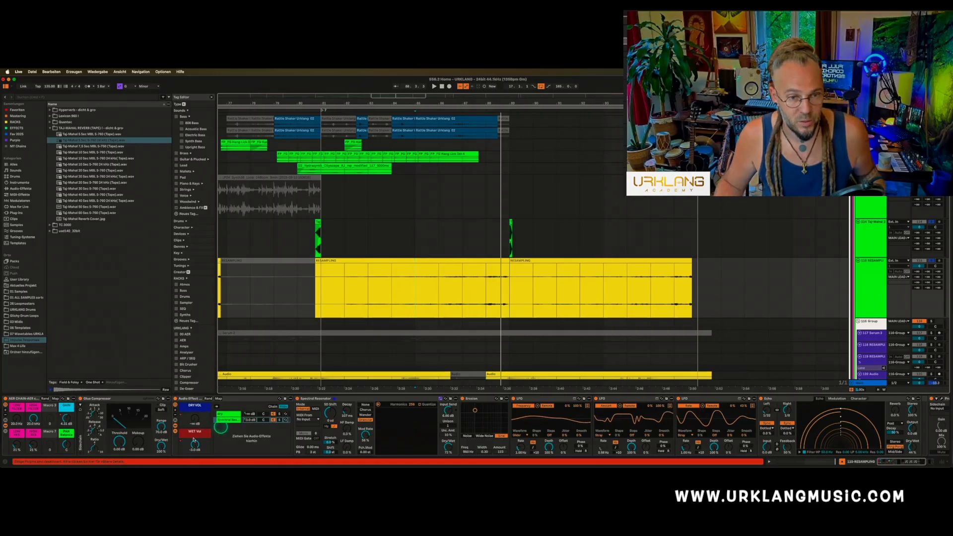
scroll(319, 285, left, 8)
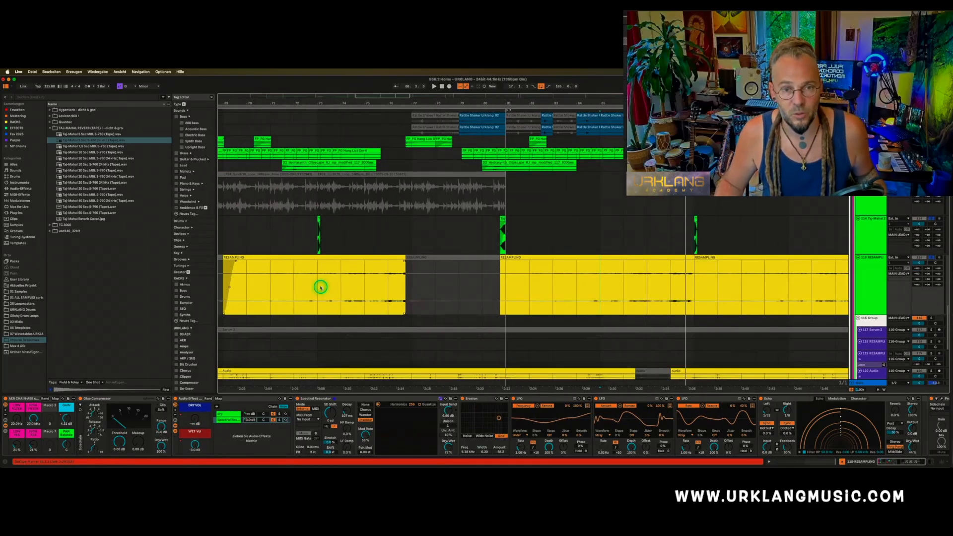
Show the automation lanes and examine the DRY VOL and WET Vol crossfade over the first RESAMPLING clip
key(a)
scroll(320, 288, down, 4)
scroll(320, 287, left, 5)
scroll(321, 288, down, 4)
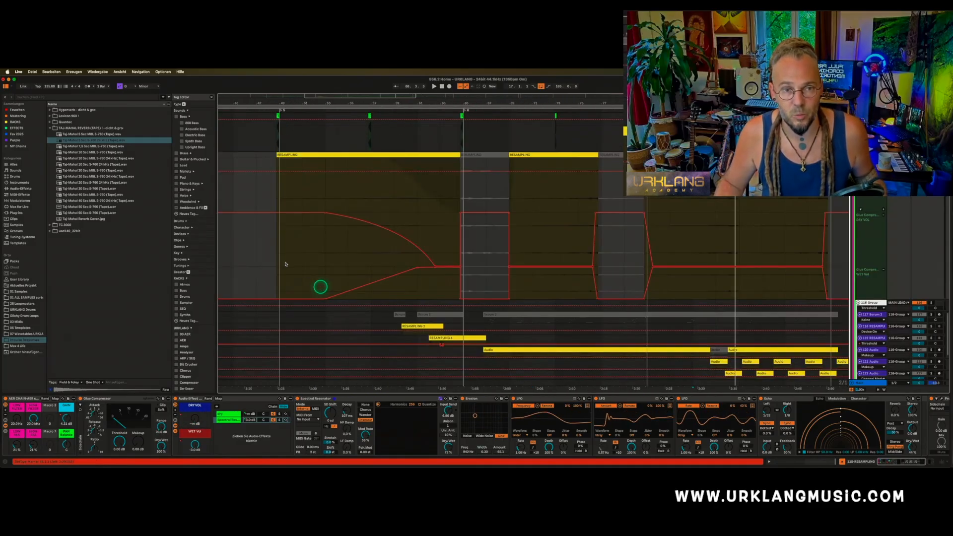
drag(277, 257, 432, 259)
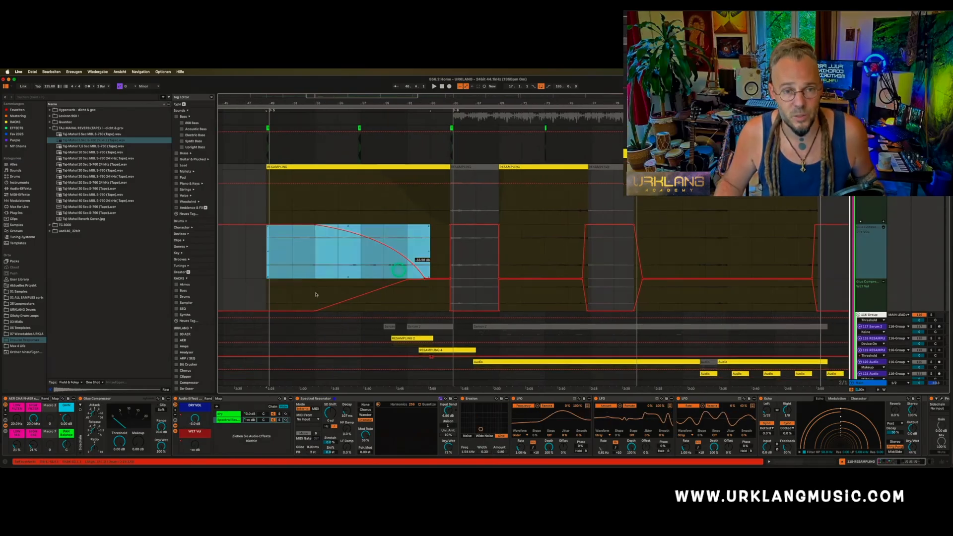
drag(254, 297, 431, 296)
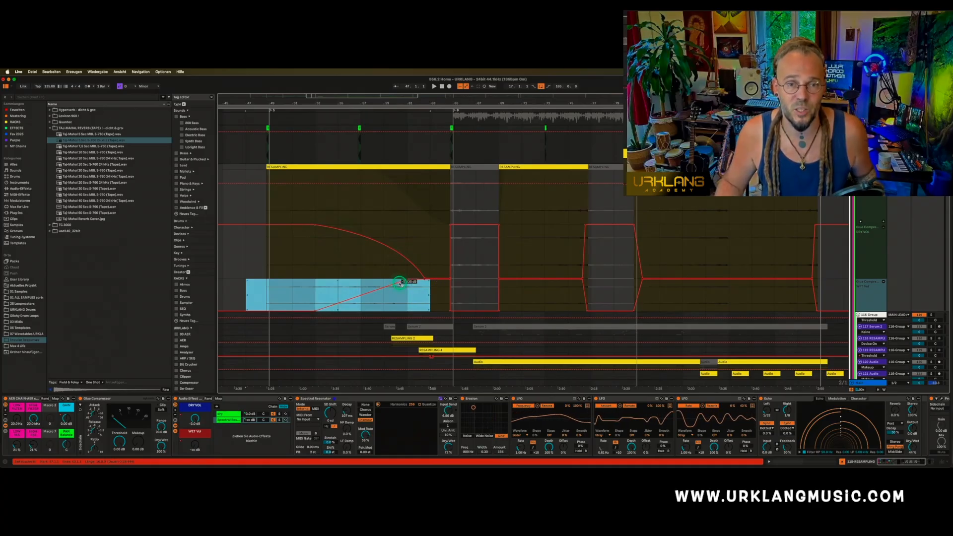
Play from the start of the crossfade and raise the GAIN automation toward the end of the first RESAMPLING clip
click(315, 262)
key(space)
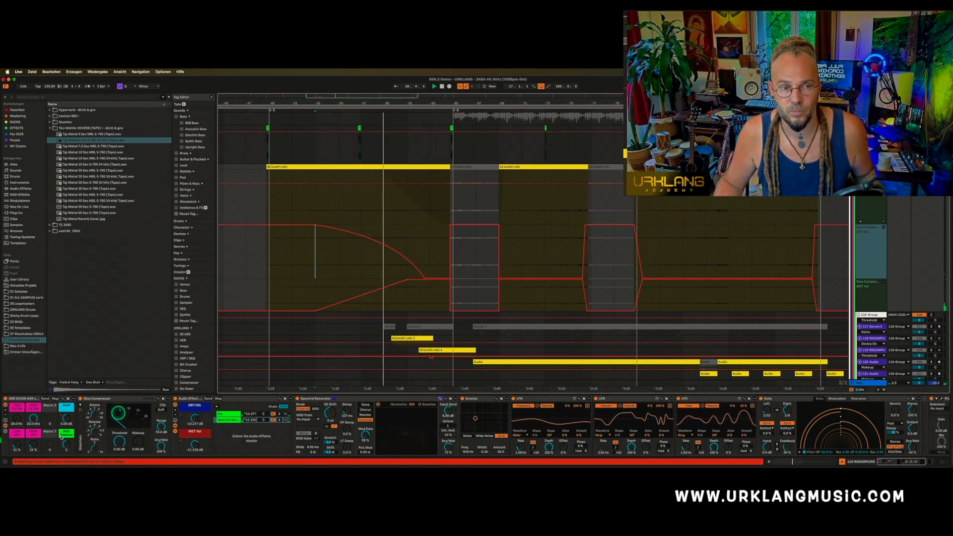
click(64, 420)
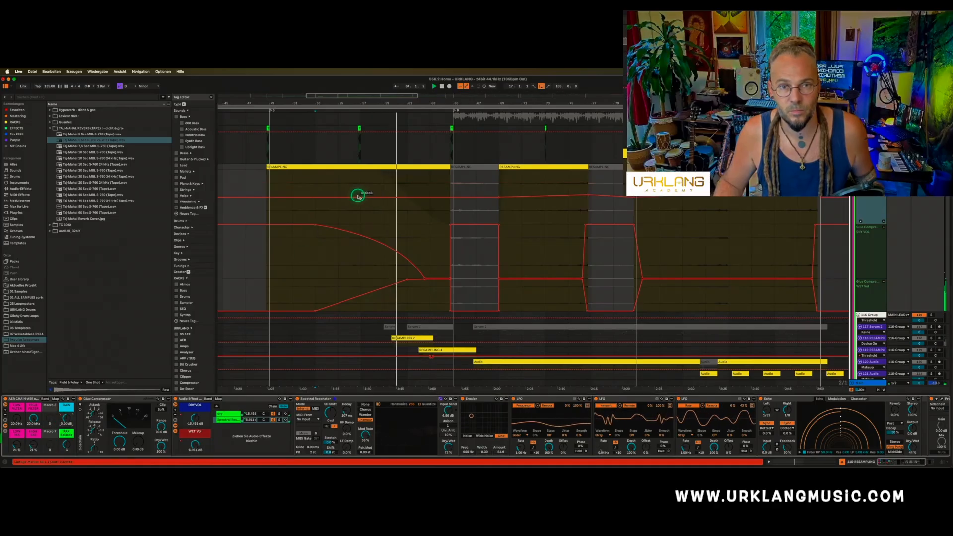
drag(454, 198, 432, 195)
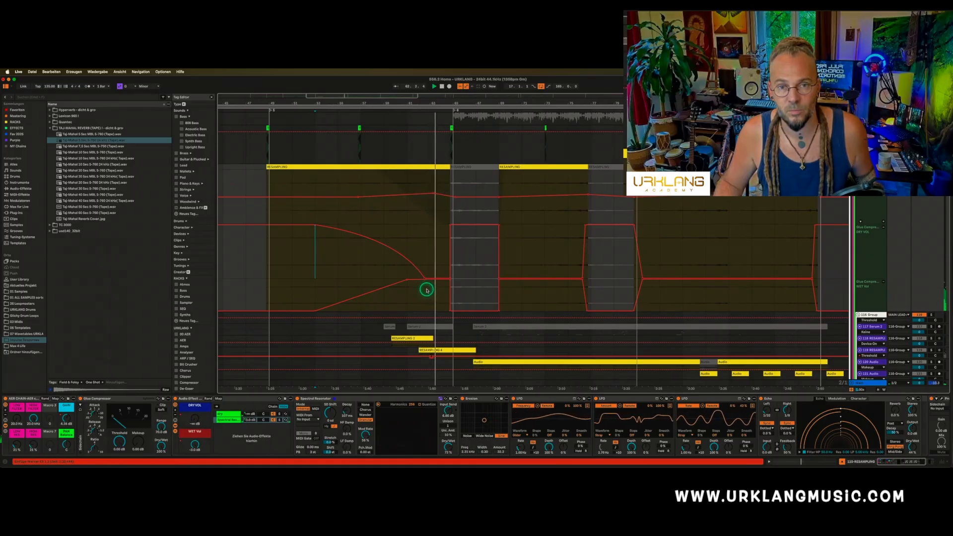
key(a)
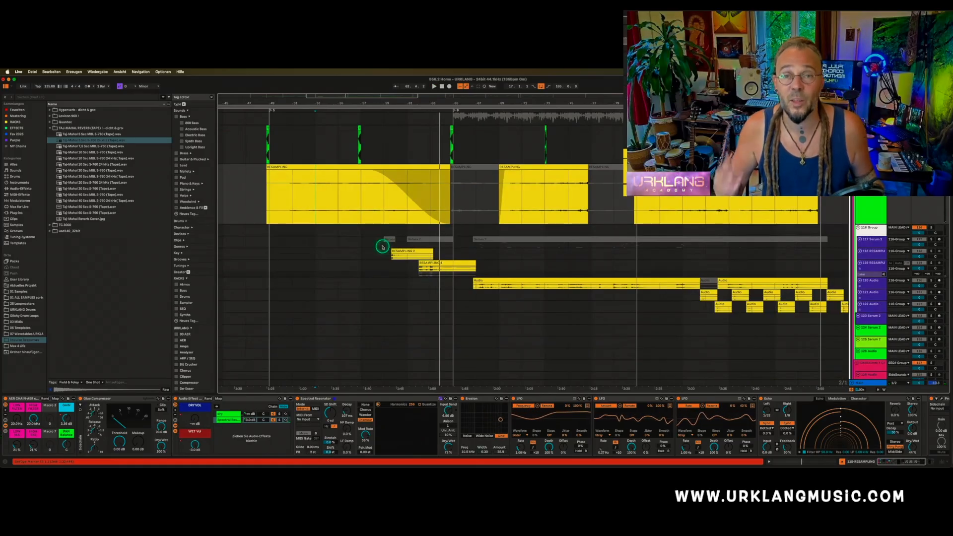
Compare the Taj Mahal track's section with the last two RESAMPLING clips directly below it
scroll(383, 247, up, 3)
scroll(383, 248, right, 2)
scroll(383, 247, down, 2)
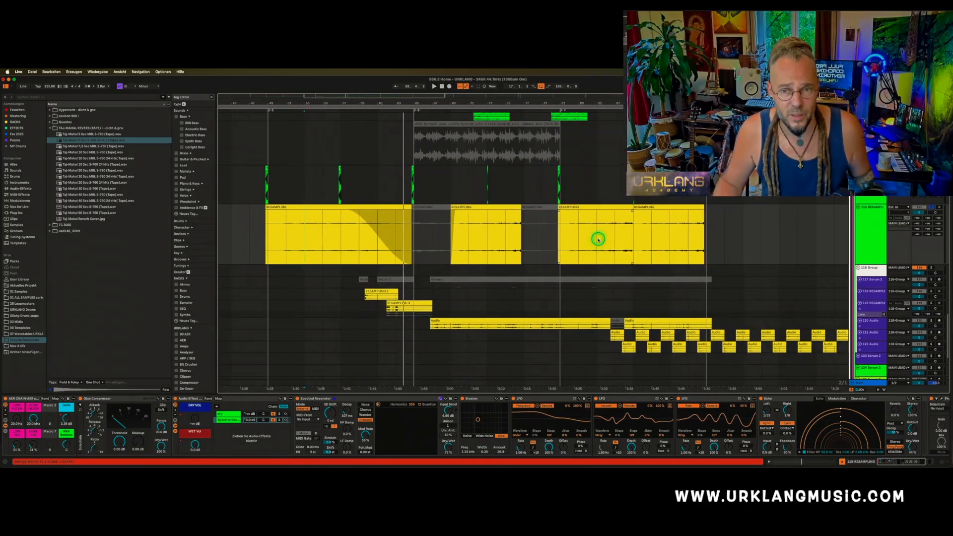
scroll(520, 210, right, 2)
scroll(520, 209, up, 1)
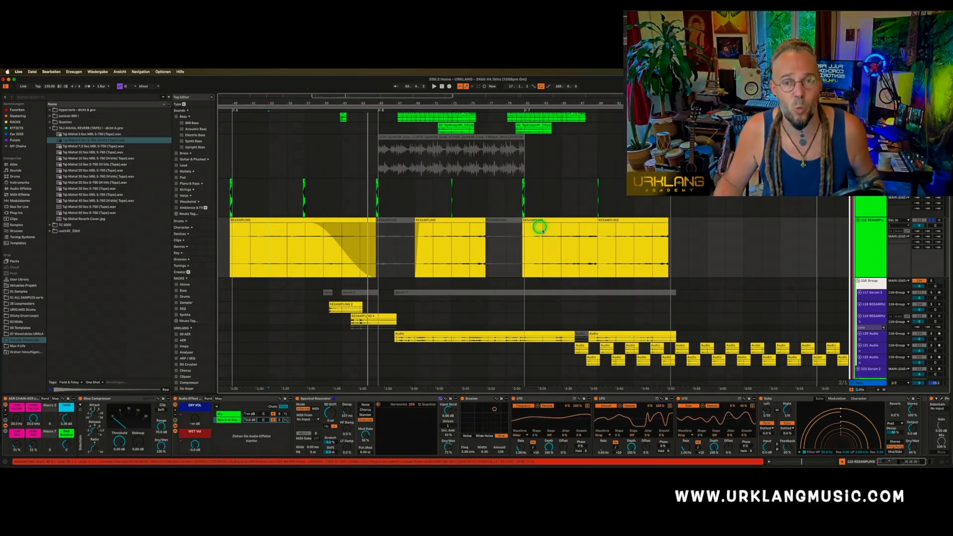
drag(520, 203, 592, 210)
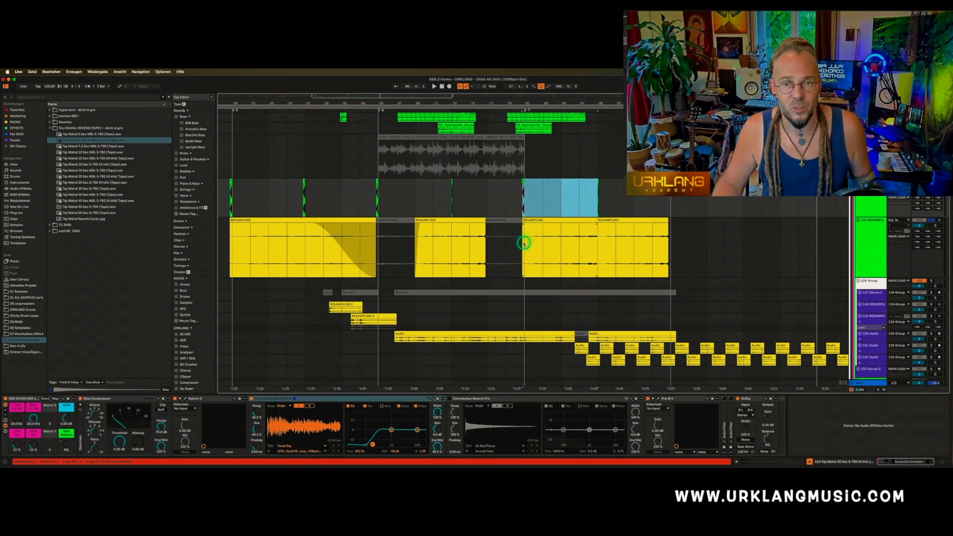
drag(522, 248, 669, 243)
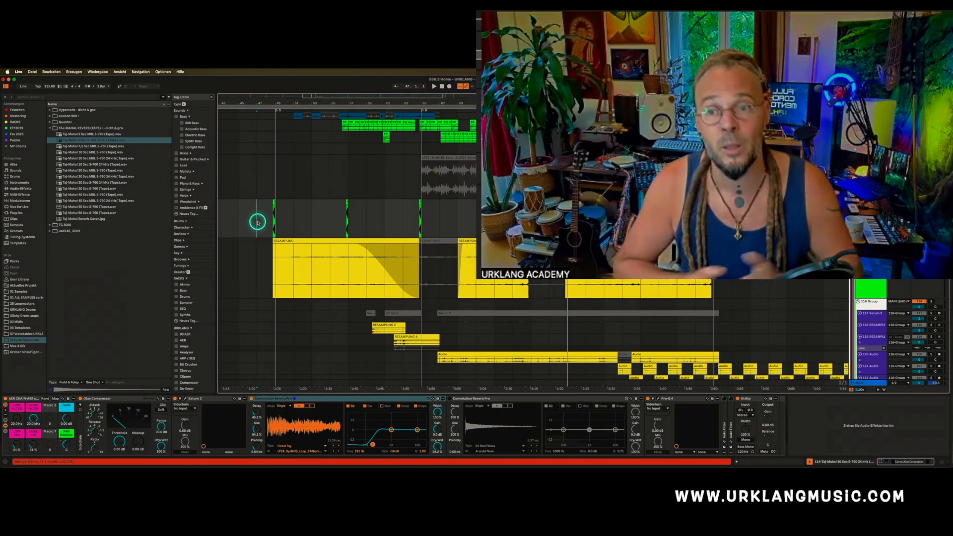
Play the arrangement from before the first Taj Mahal clip, collapse the tracks and re-expand the Taj Mahal and RESAMPLING tracks
drag(258, 223, 732, 273)
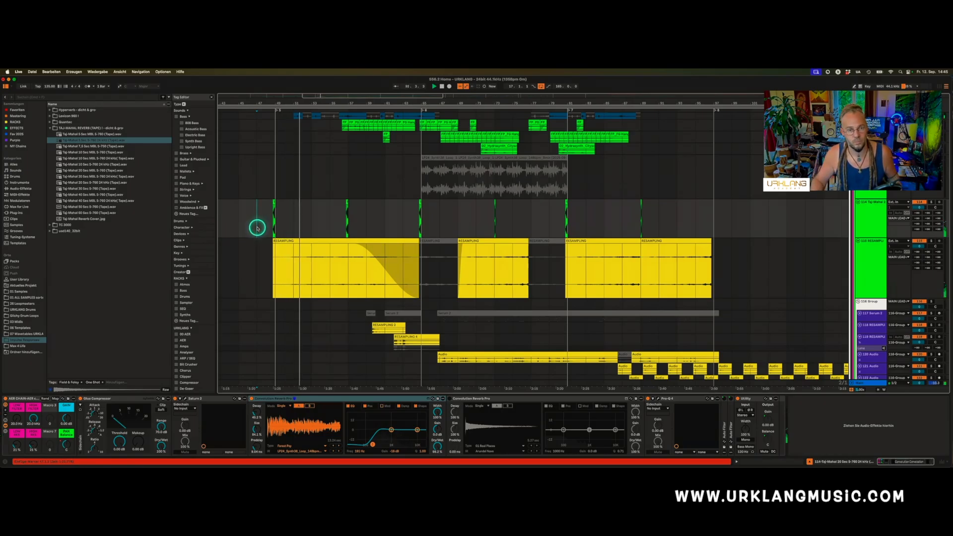
scroll(257, 228, up, 3)
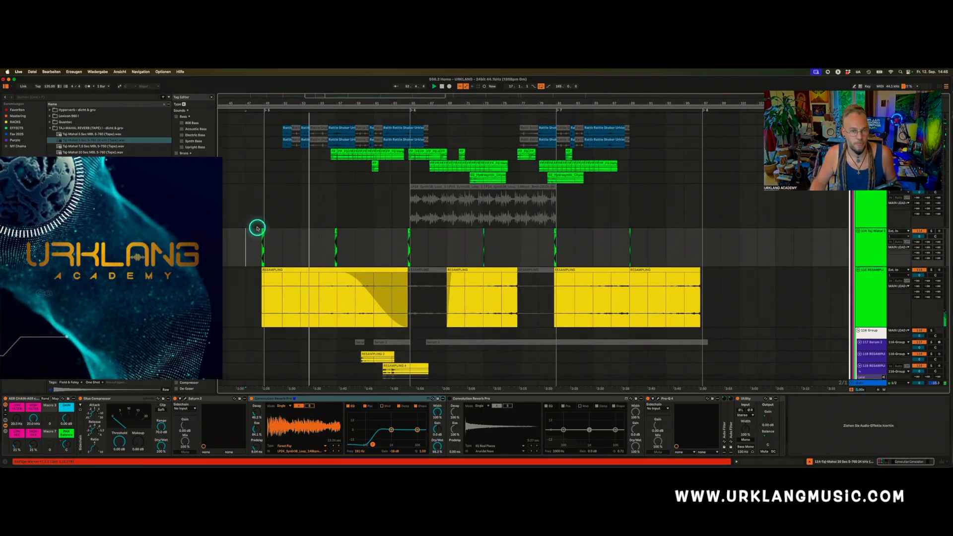
key(alt+u)
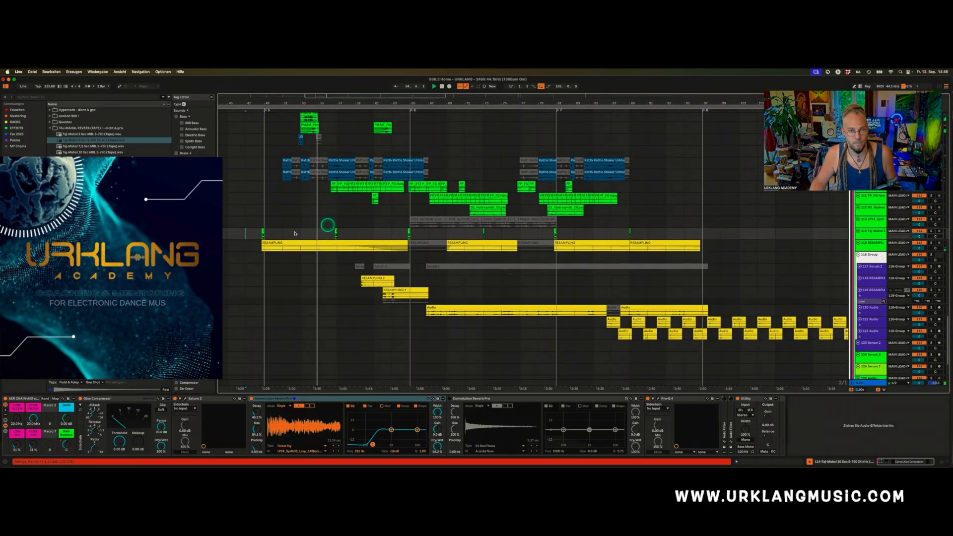
key(u)
scroll(291, 236, up, 1)
scroll(281, 266, up, 5)
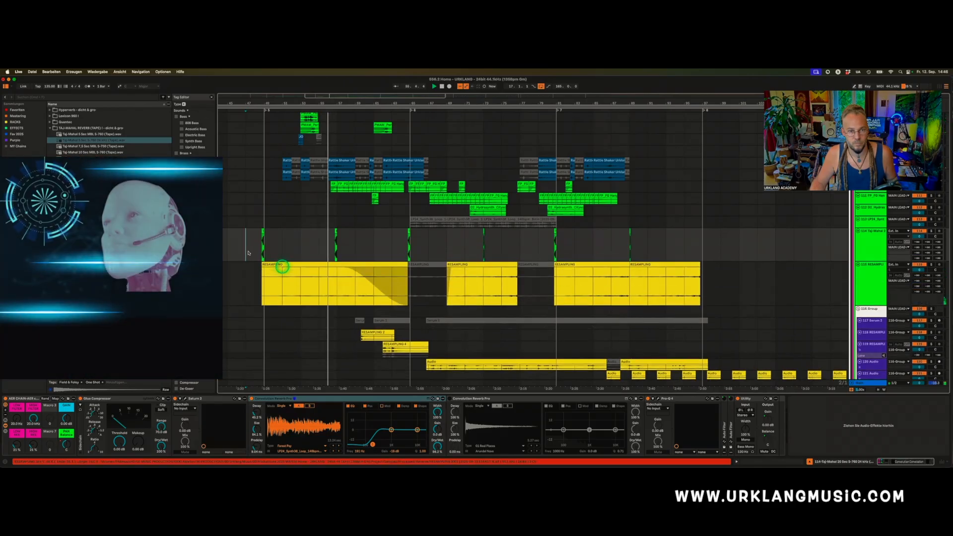
Display the RESAMPLING track's device chain and view its devices through to the final Utility
click(248, 288)
scroll(399, 431, right, 3)
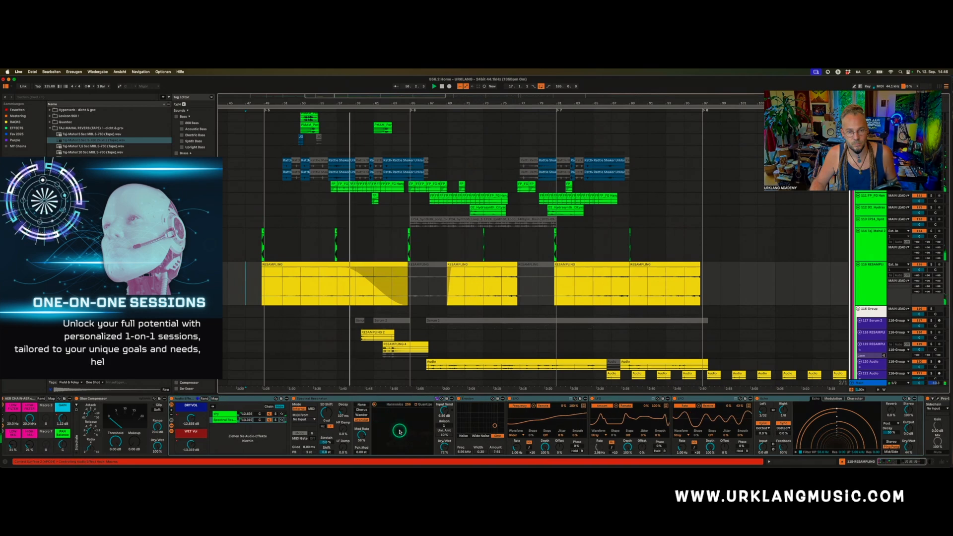
scroll(400, 431, right, 5)
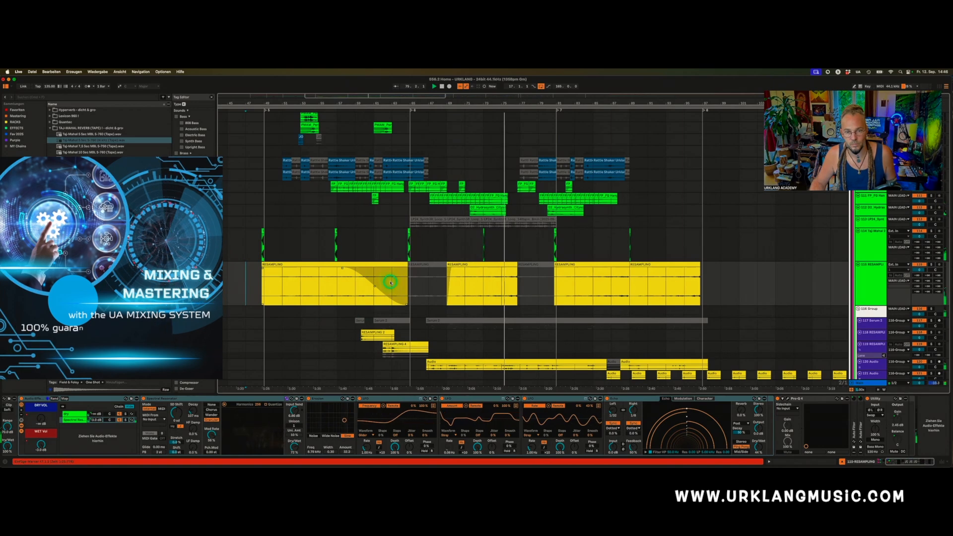
Follow the playback through the middle and last RESAMPLING clips in the arrangement
scroll(390, 283, right, 2)
scroll(390, 283, down, 1)
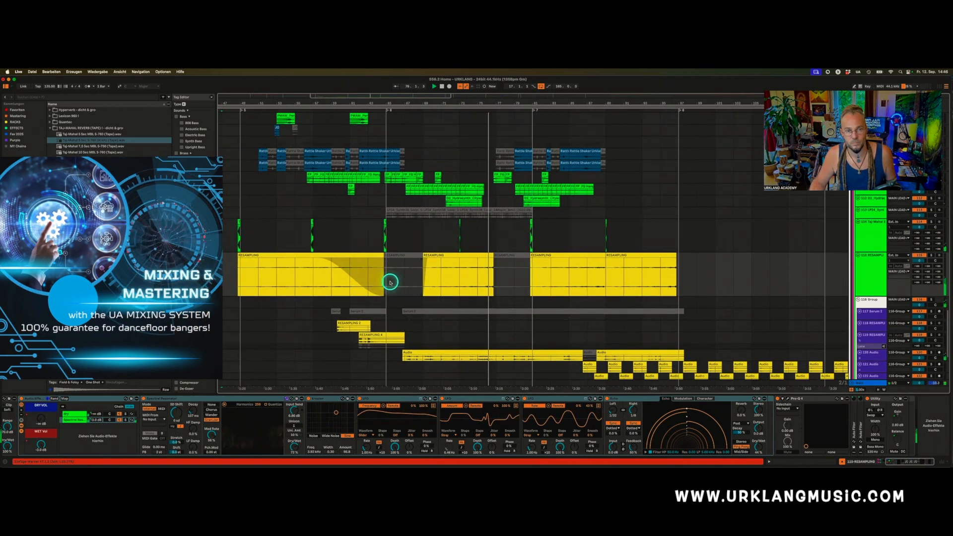
scroll(390, 283, down, 2)
scroll(391, 283, right, 2)
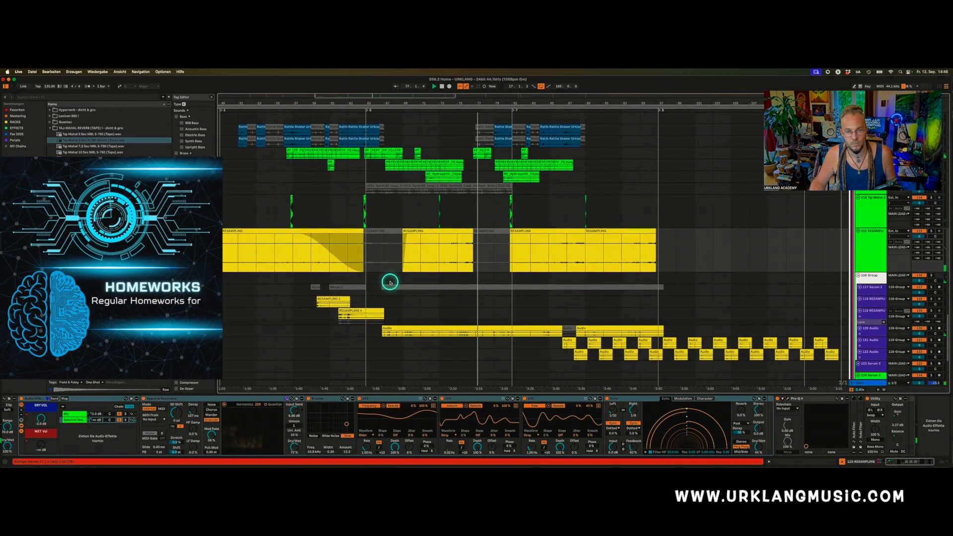
scroll(391, 283, up, 2)
scroll(390, 283, right, 2)
scroll(391, 282, right, 8)
scroll(390, 282, up, 2)
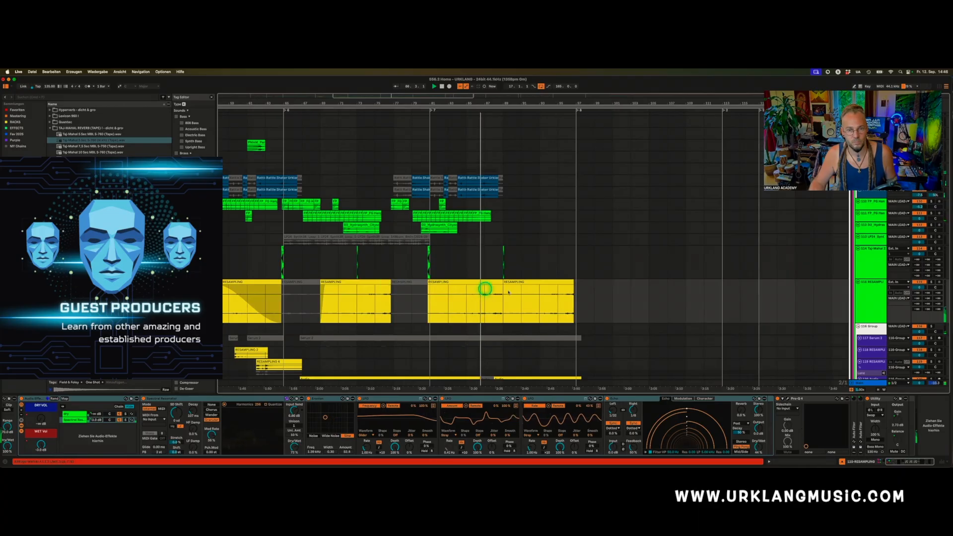
Raise the GAIN automation at the end of the last RESAMPLING clip
key(a)
scroll(503, 298, up, 5)
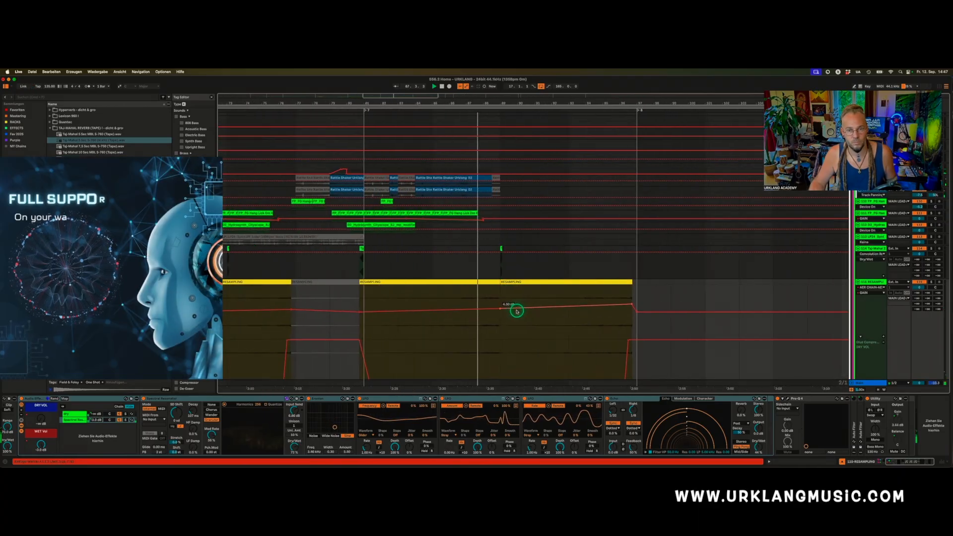
scroll(517, 311, up, 5)
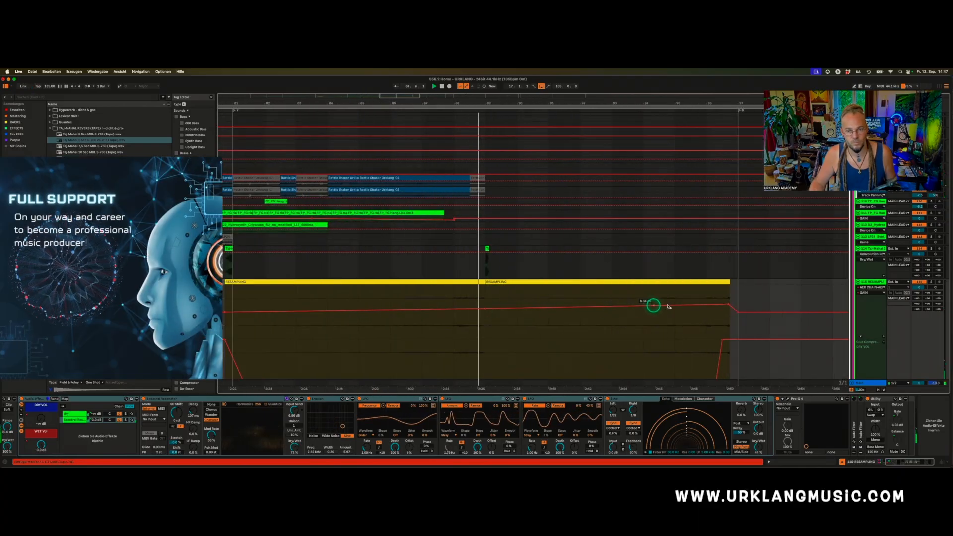
drag(707, 305, 728, 304)
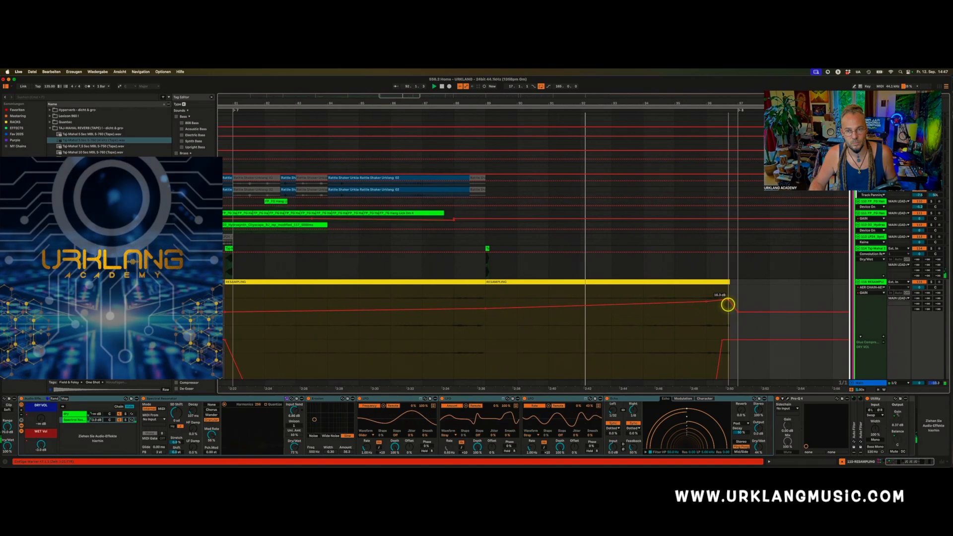
scroll(706, 325, right, 1)
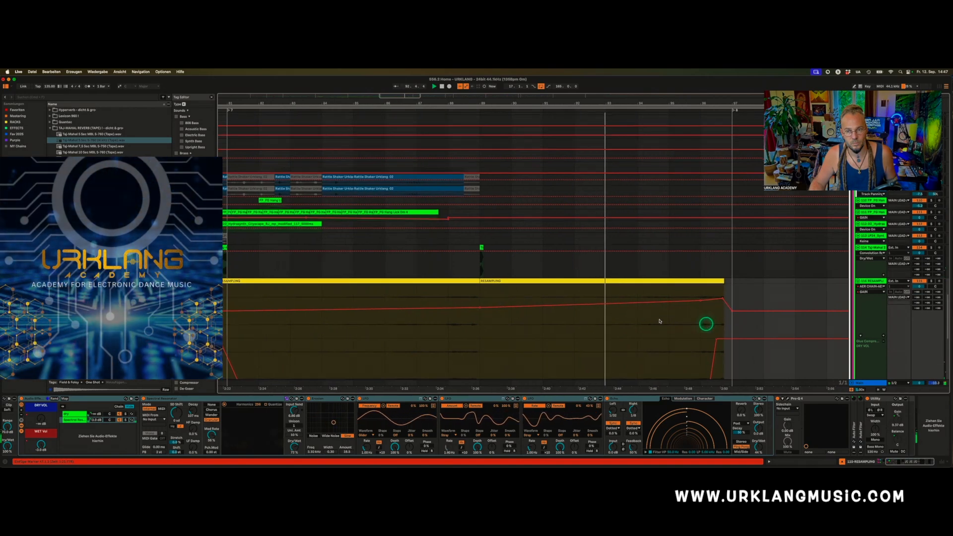
Check the DRY VOL and WET Vol automation at the last clip's end against the rack, and hide the automation lanes
scroll(660, 321, right, 3)
scroll(655, 319, down, 2)
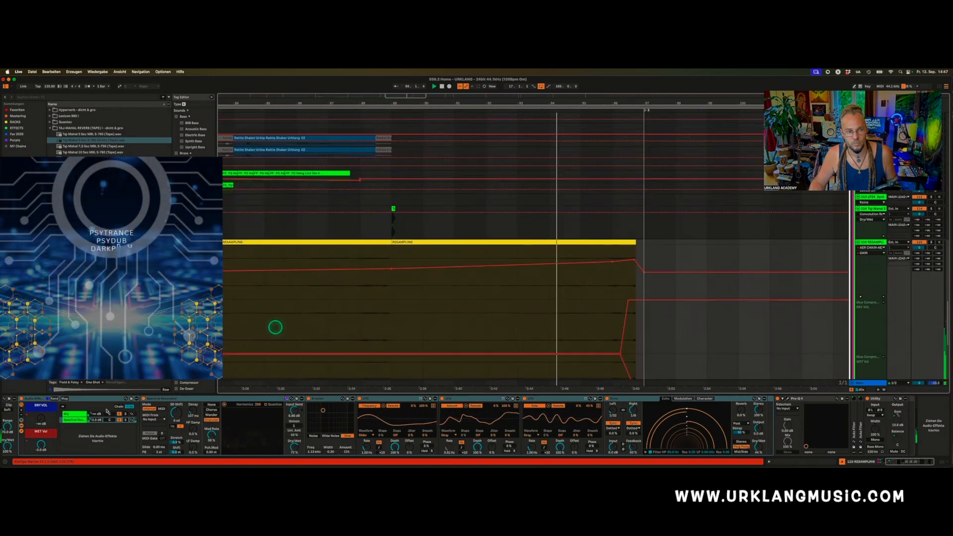
scroll(54, 425, left, 3)
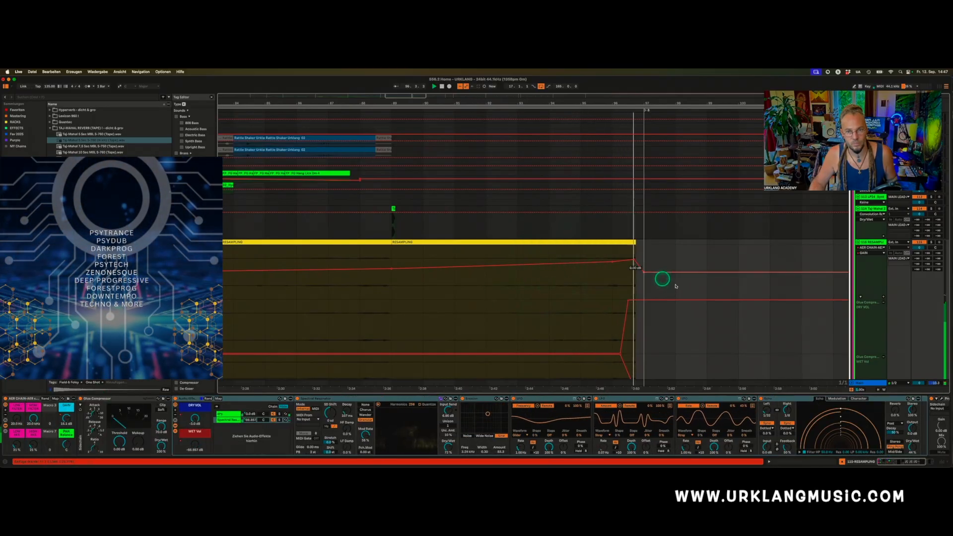
scroll(510, 266, down, 10)
key(a)
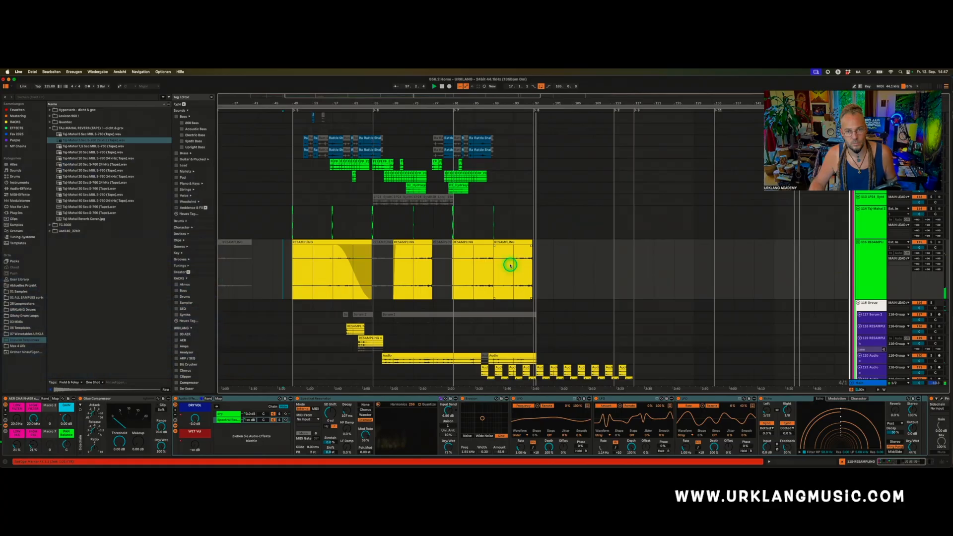